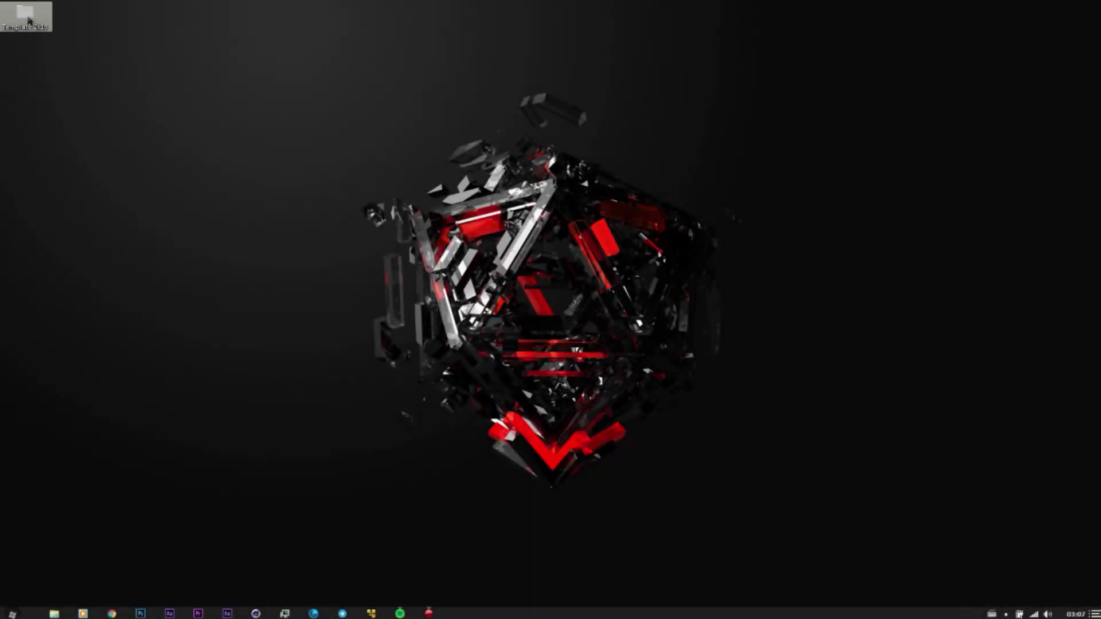
Open the Template 2k16 folder on the desktop
{"action": "double_click", "coordinate": [28, 21]}
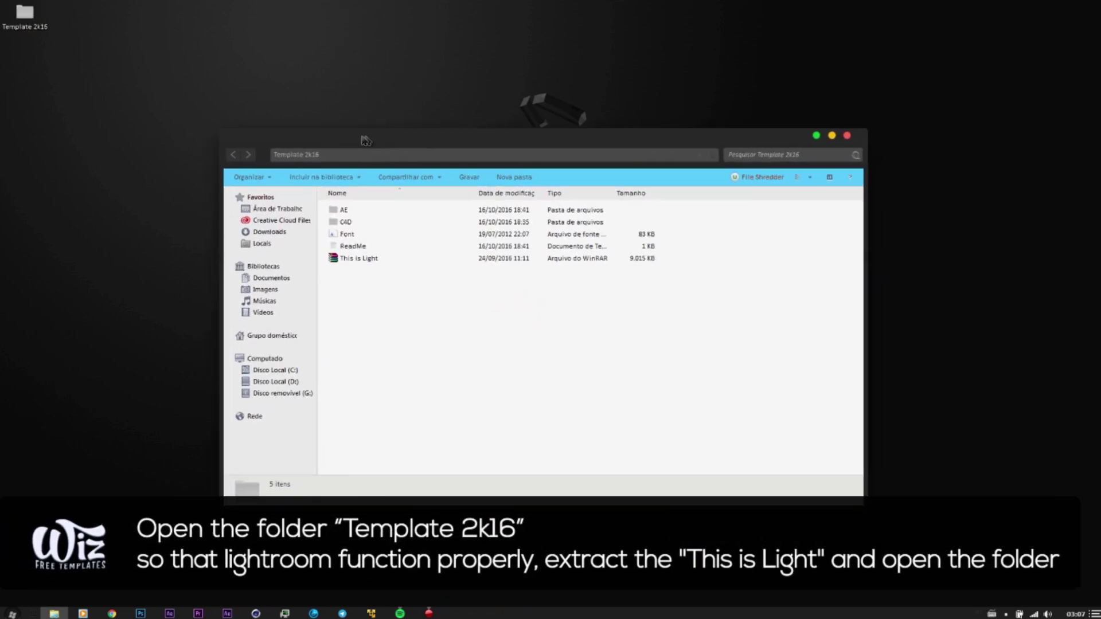
Extract the This is Light archive with WinRAR and open the MitaFX Plug-In Lightroom Leak folder
{"action": "left_click_drag", "start_coordinate": [363, 140], "coordinate": [365, 130]}
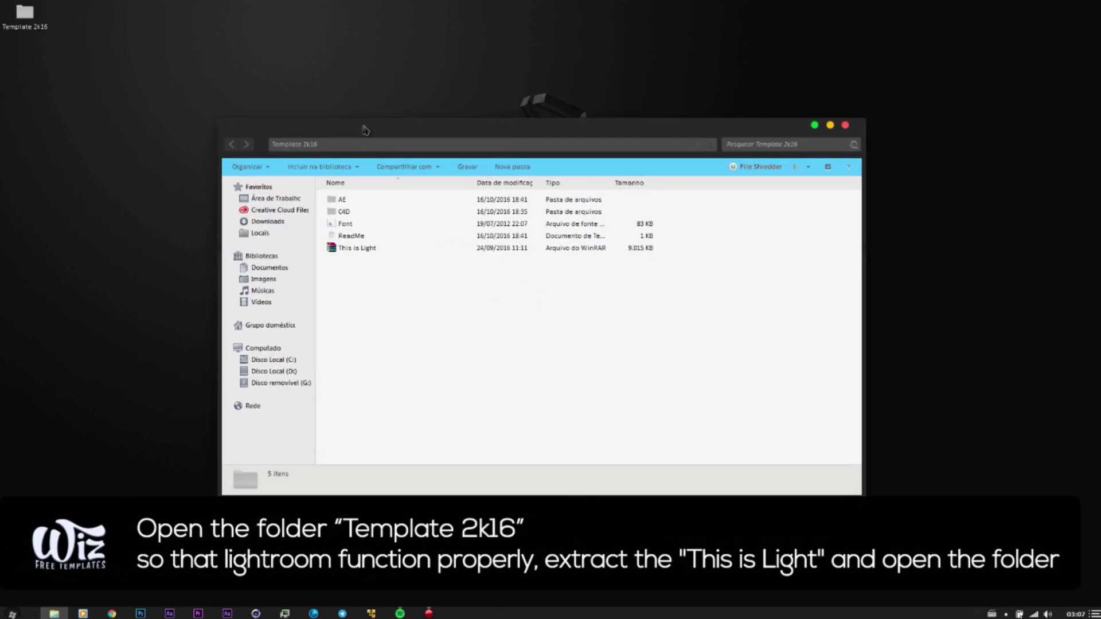
{"action": "right_click", "coordinate": [390, 249]}
{"action": "left_click", "coordinate": [408, 291]}
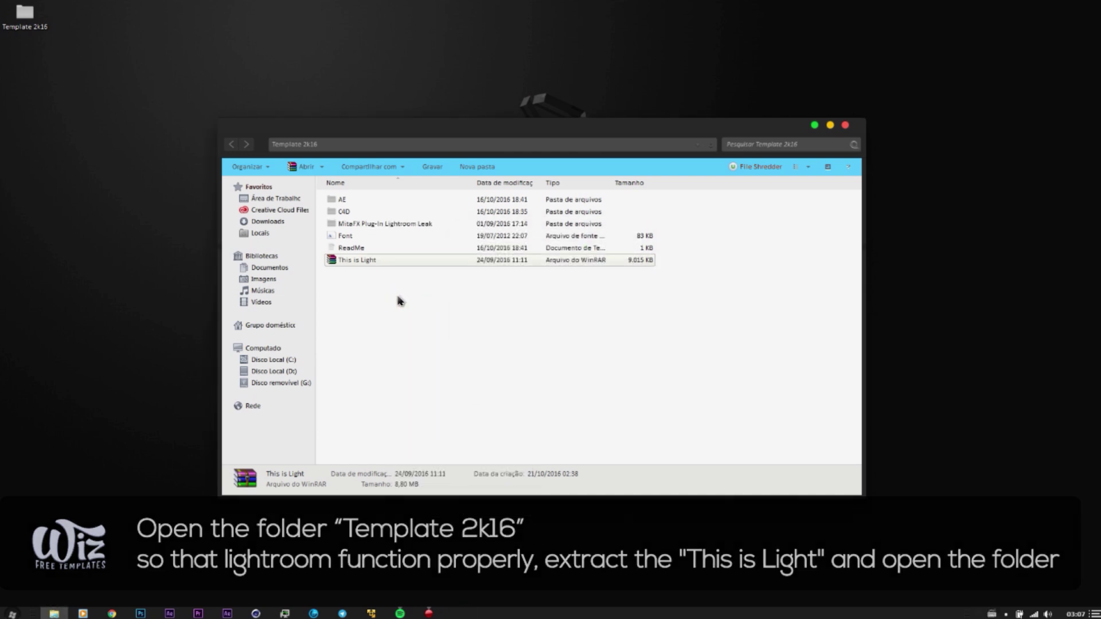
{"action": "double_click", "coordinate": [425, 225]}
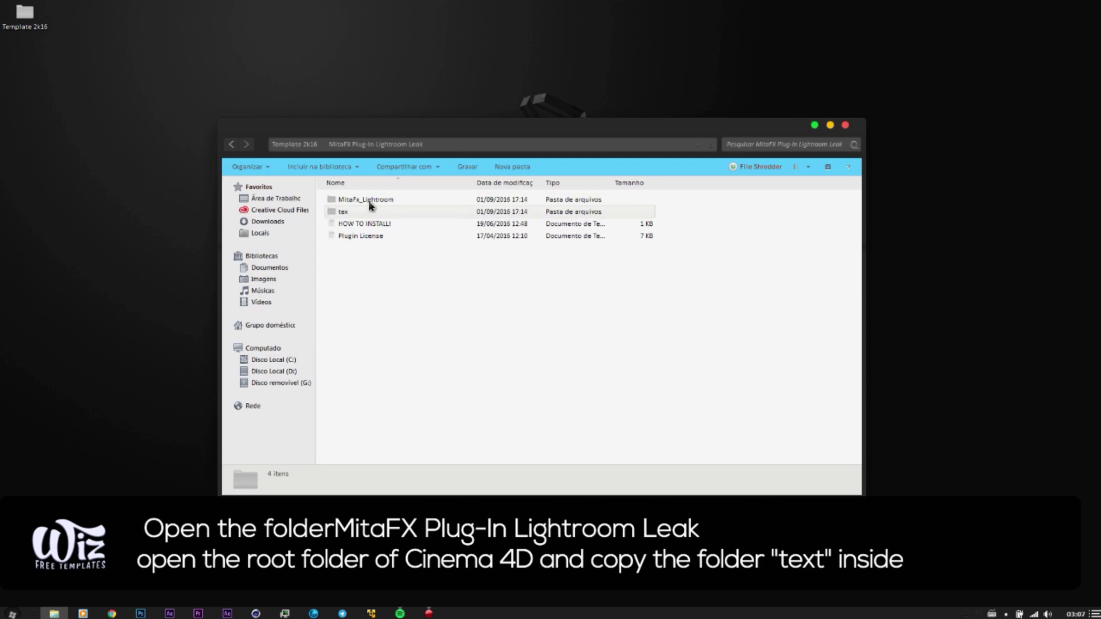
Find 'cinema' in Start search and open the CINEMA 4D R16 installation folder
{"action": "left_click", "coordinate": [12, 613]}
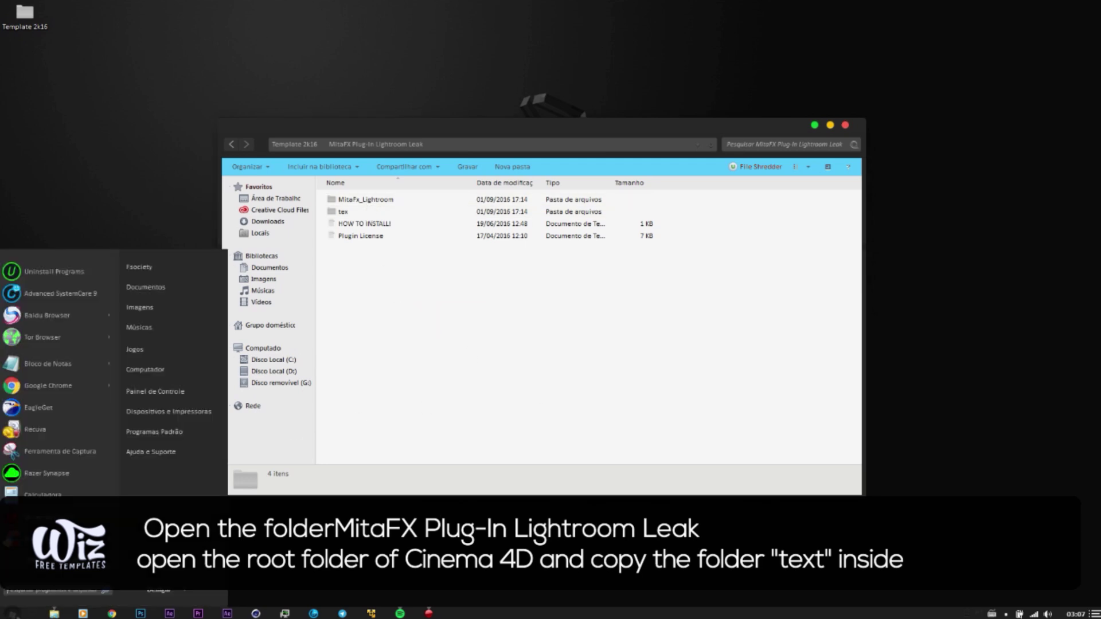
{"action": "type", "text": "cinema"}
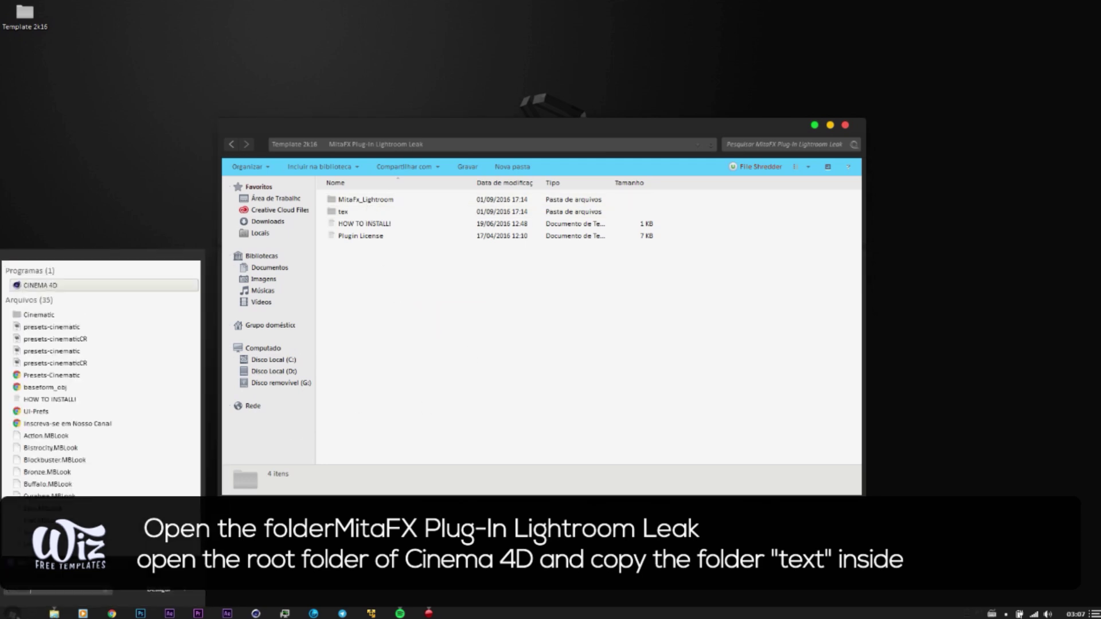
{"action": "right_click", "coordinate": [44, 283]}
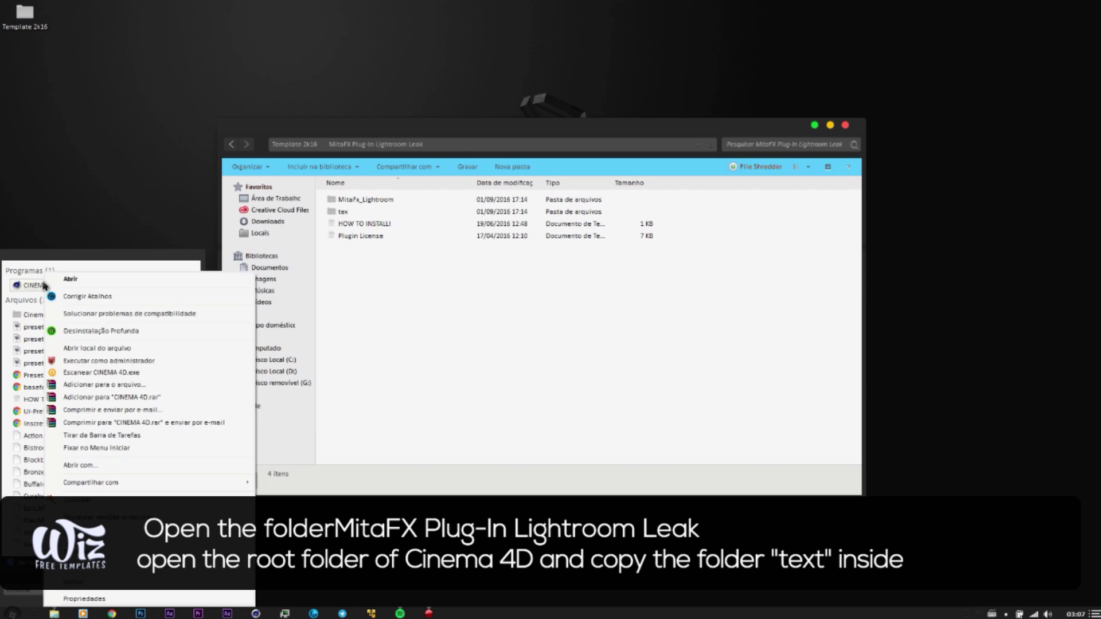
{"action": "left_click", "coordinate": [98, 348]}
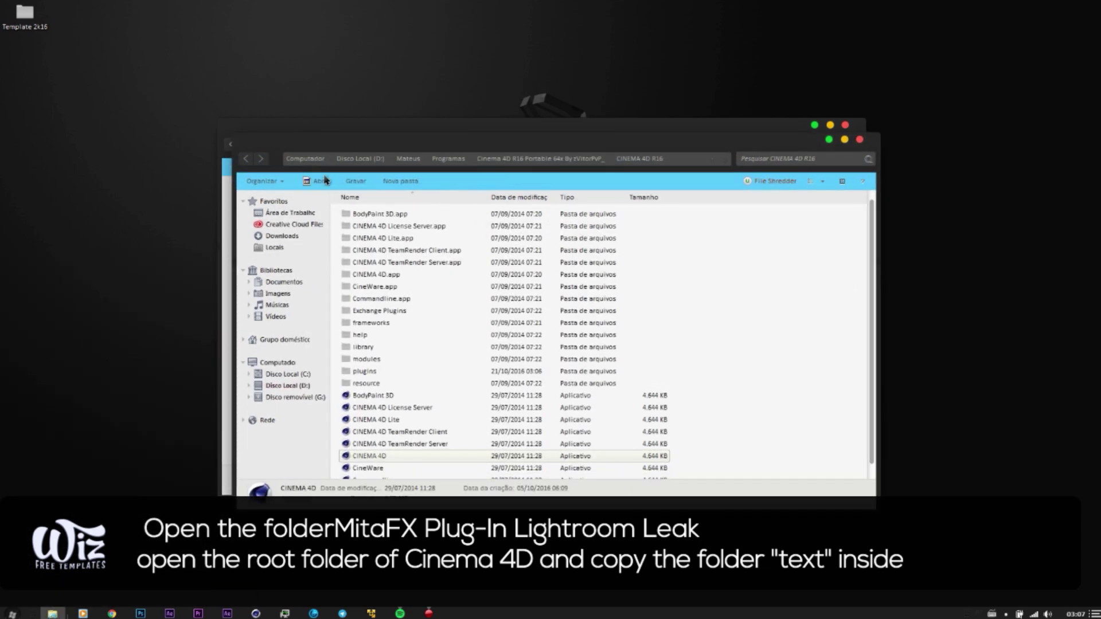
Copy the tex folder from the plug-in folder into the CINEMA 4D R16 root folder
{"action": "left_click_drag", "start_coordinate": [313, 137], "coordinate": [503, 178]}
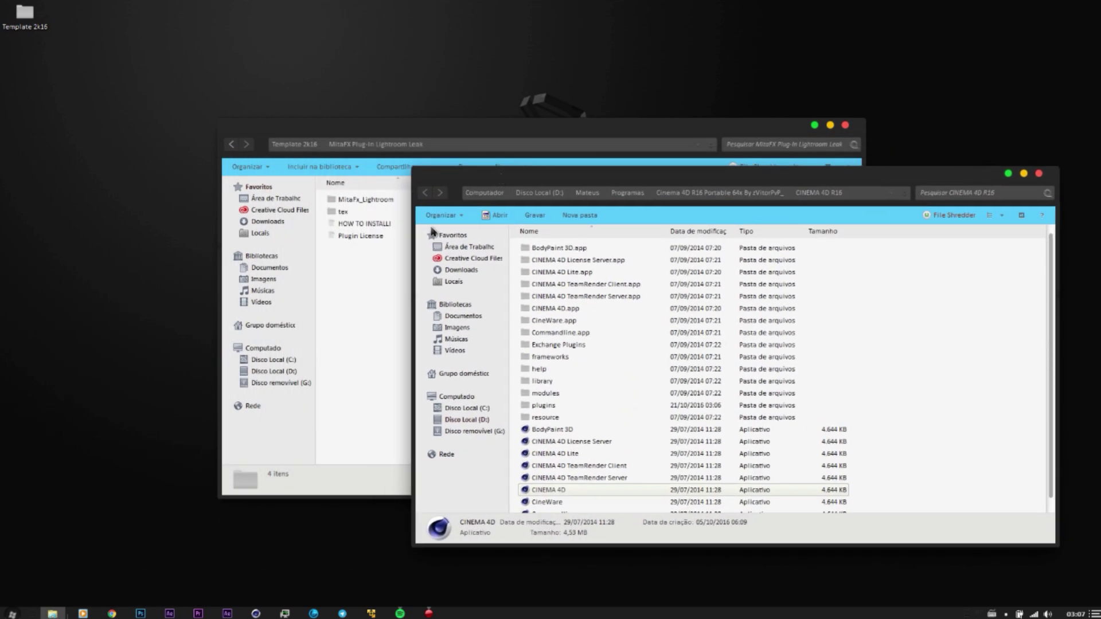
{"action": "left_click", "coordinate": [370, 283]}
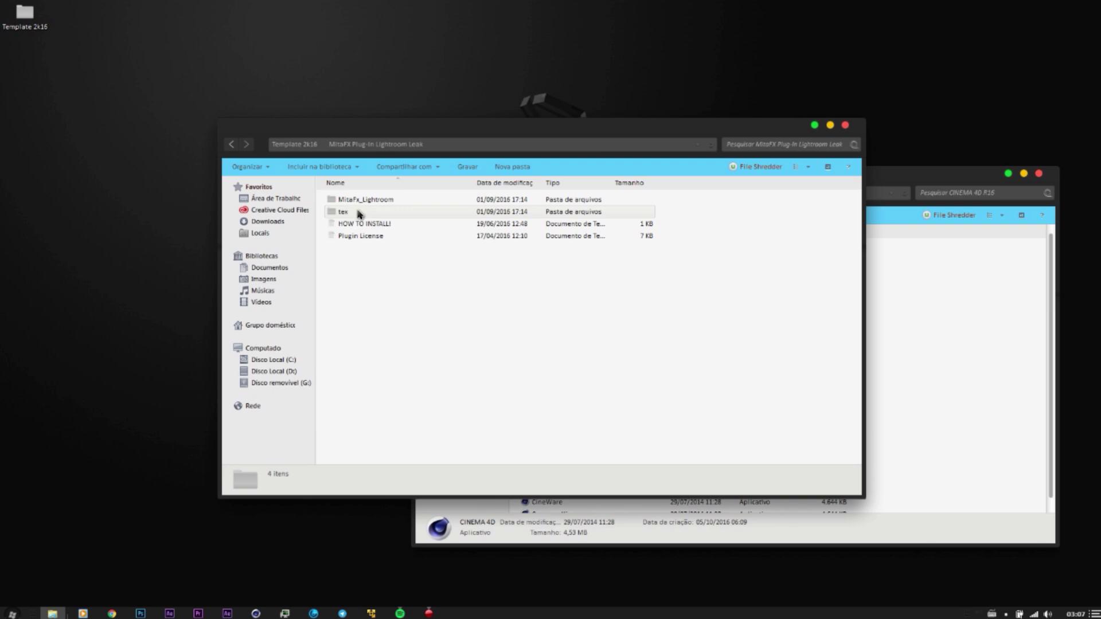
{"action": "right_click", "coordinate": [352, 214]}
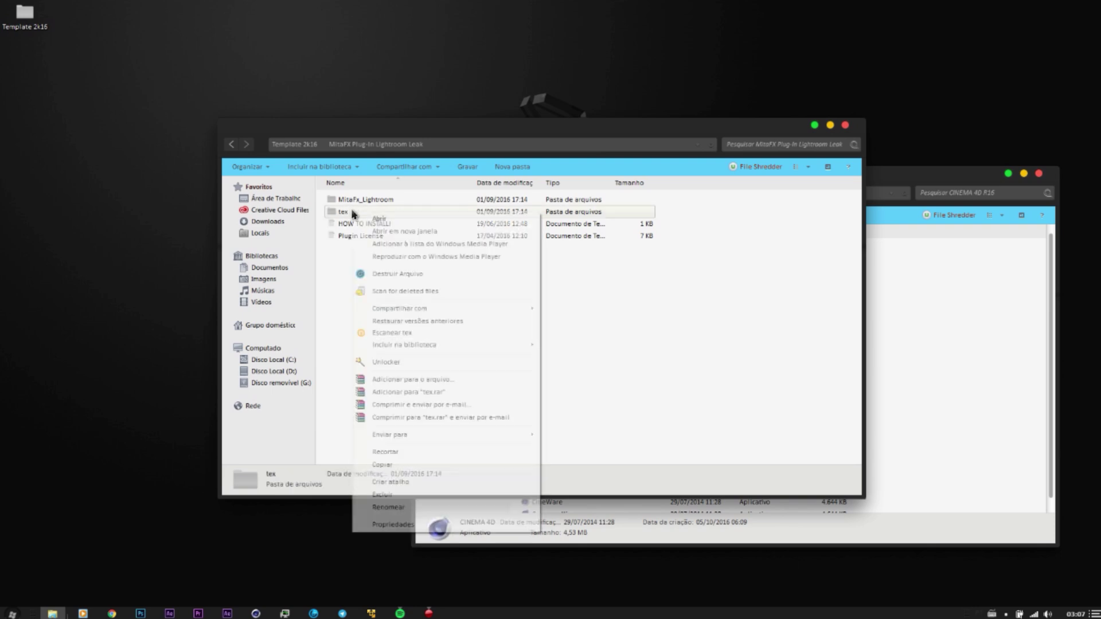
{"action": "left_click", "coordinate": [394, 466]}
{"action": "left_click", "coordinate": [918, 352]}
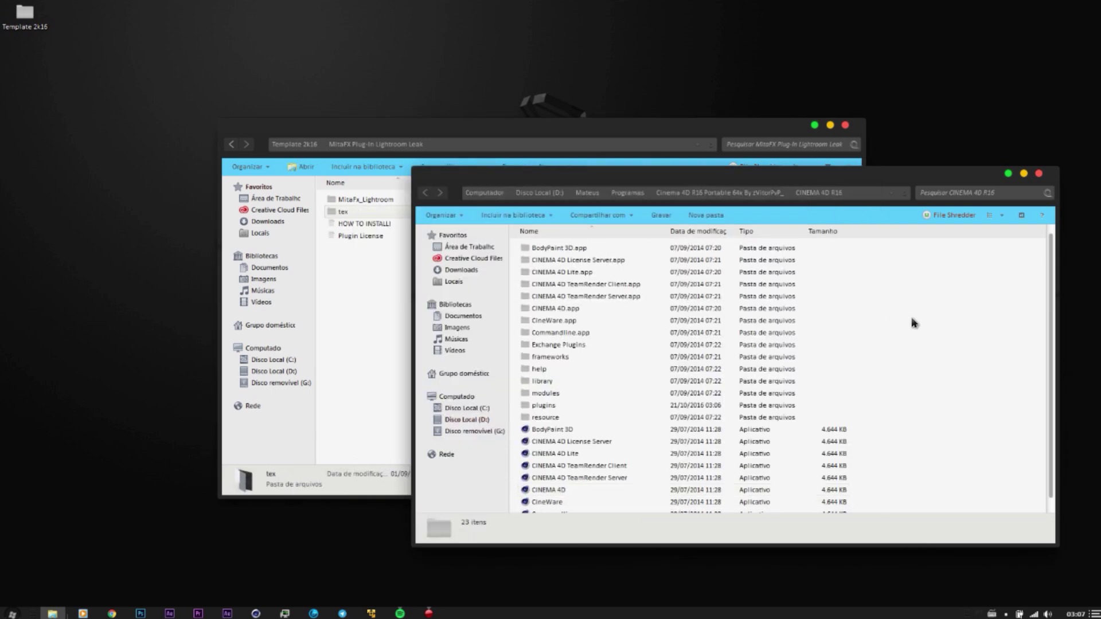
{"action": "right_click", "coordinate": [911, 320]}
{"action": "left_click", "coordinate": [940, 397]}
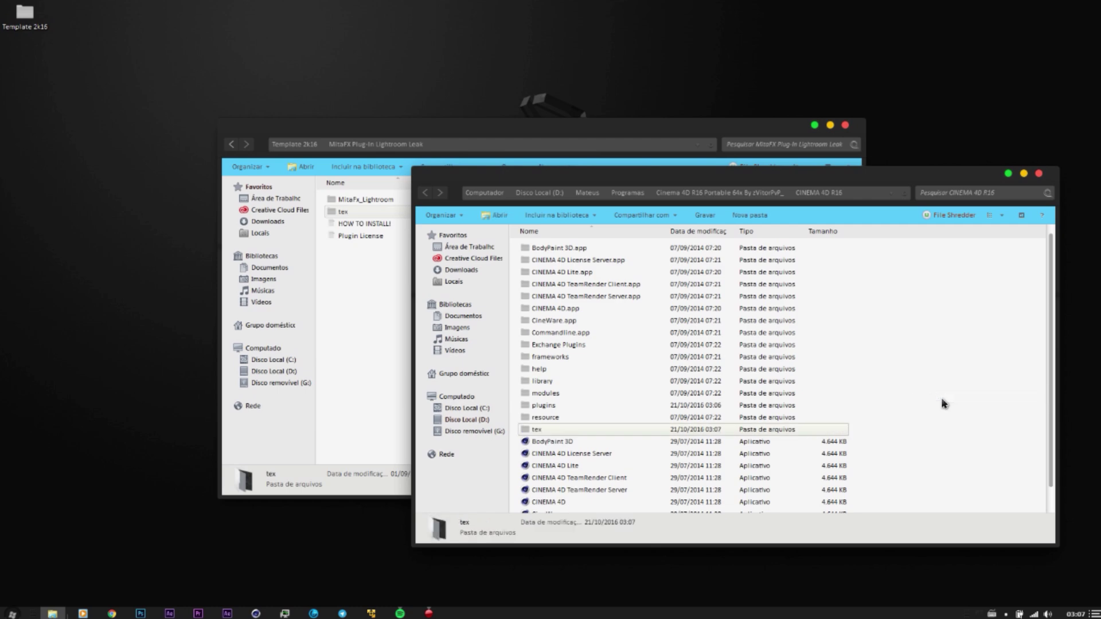
{"action": "left_click", "coordinate": [359, 201]}
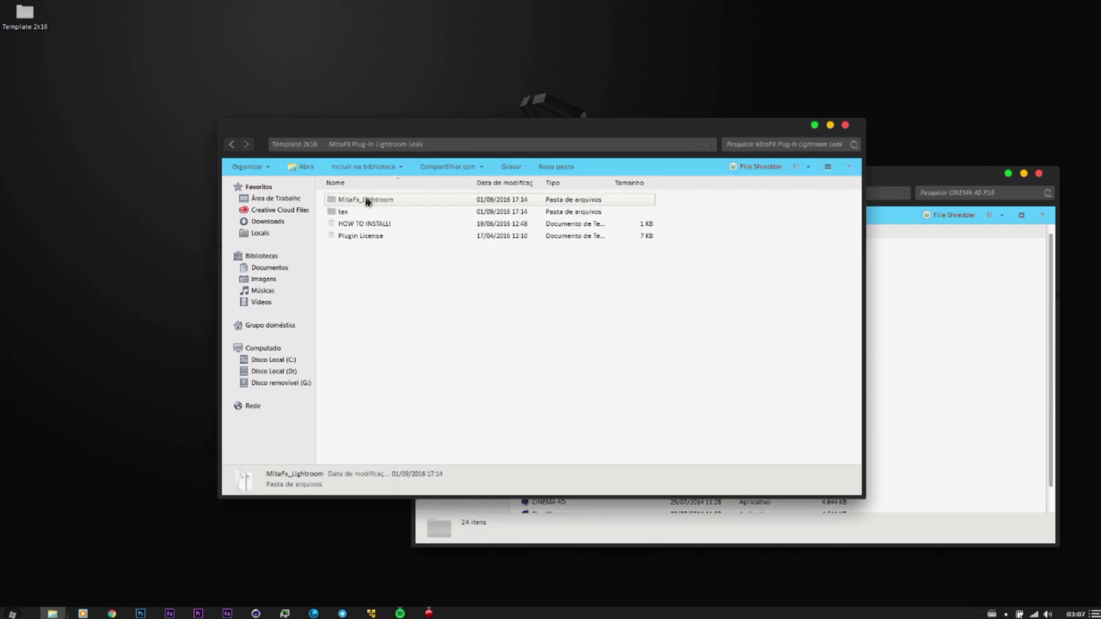
Copy the MitaFx_Lightroom folder into the Cinema 4D plugins folder
{"action": "left_click", "coordinate": [574, 516]}
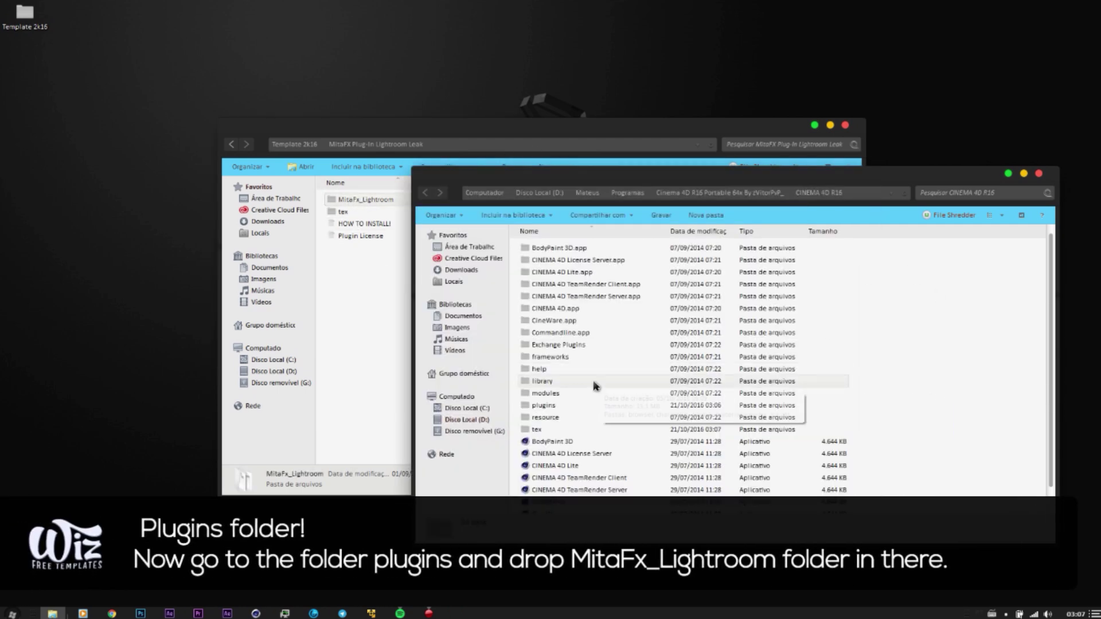
{"action": "double_click", "coordinate": [568, 406]}
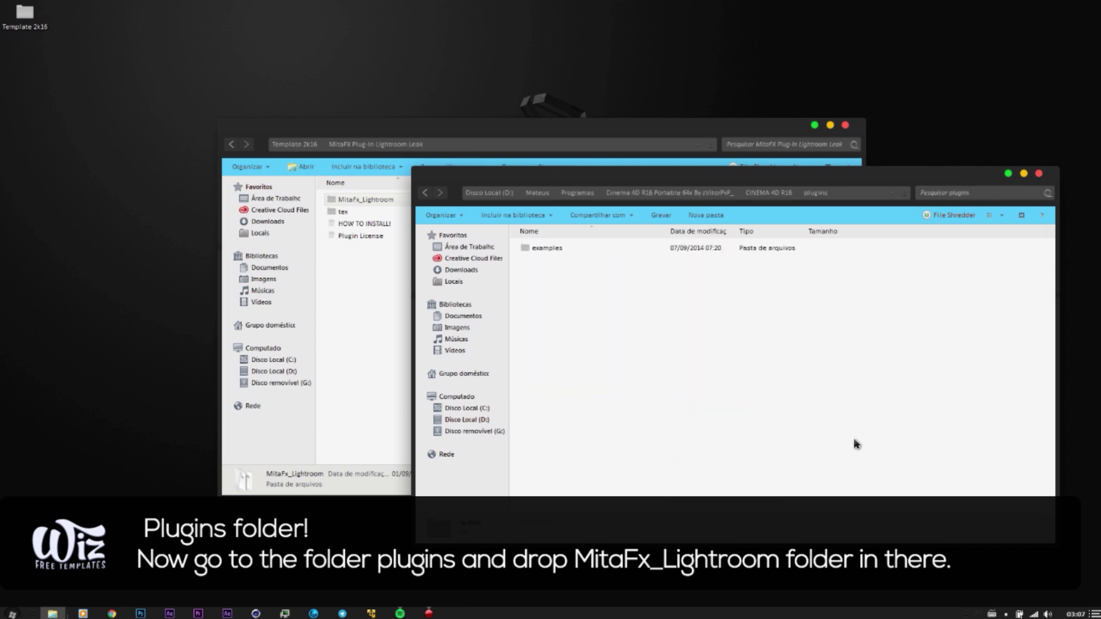
{"action": "left_click_drag", "start_coordinate": [364, 206], "coordinate": [608, 338]}
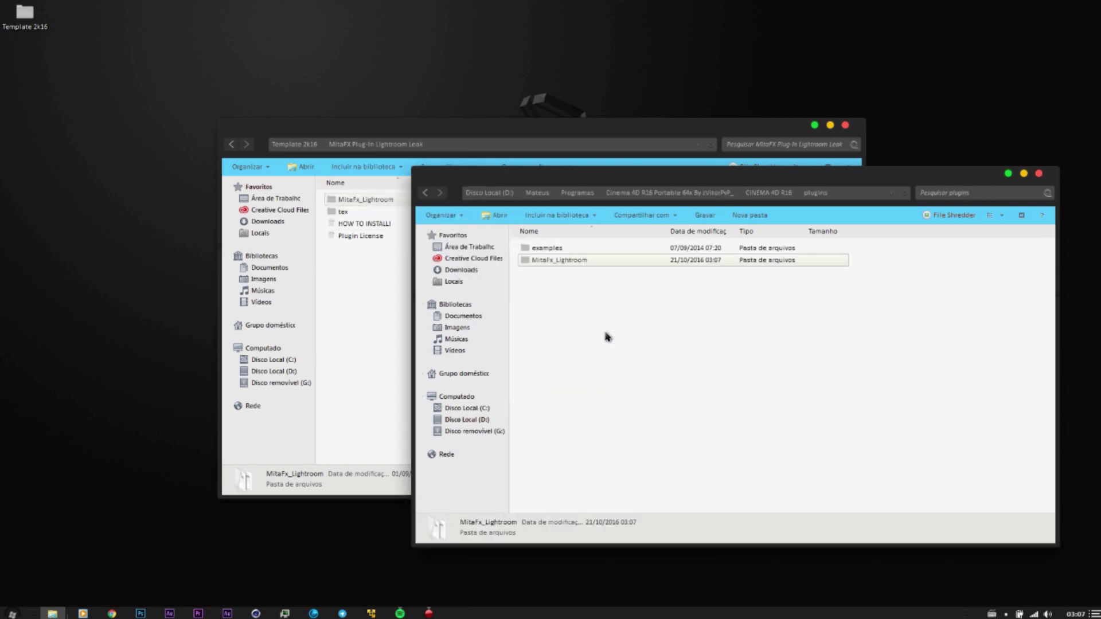
{"action": "left_click", "coordinate": [1038, 174]}
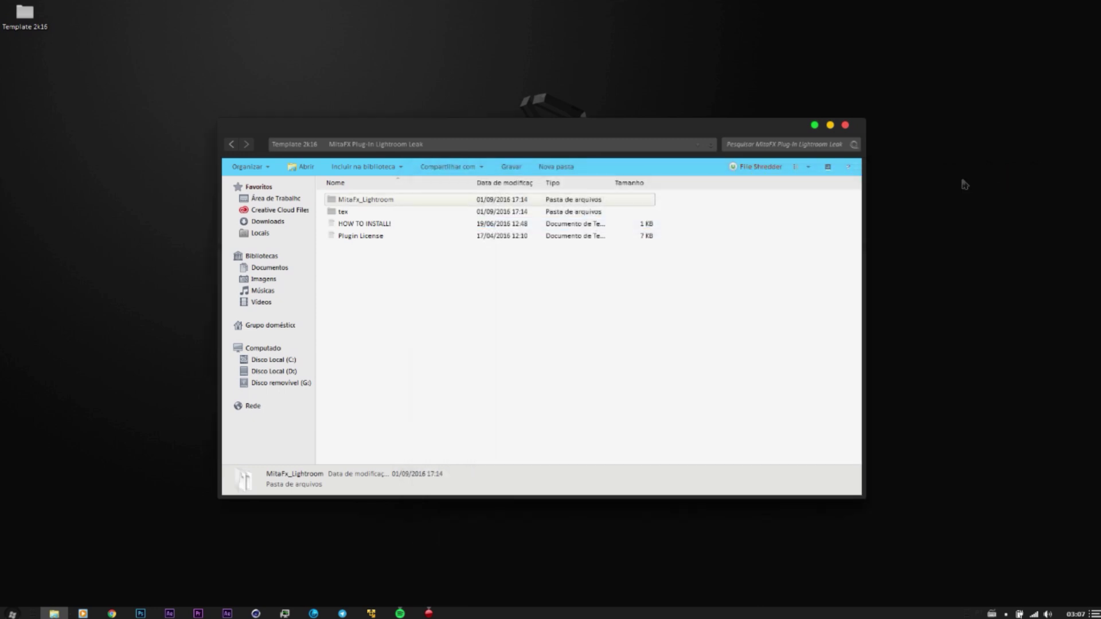
Open the template's C4D project file from its C4D folder in Cinema 4D R16
{"action": "left_click", "coordinate": [231, 145]}
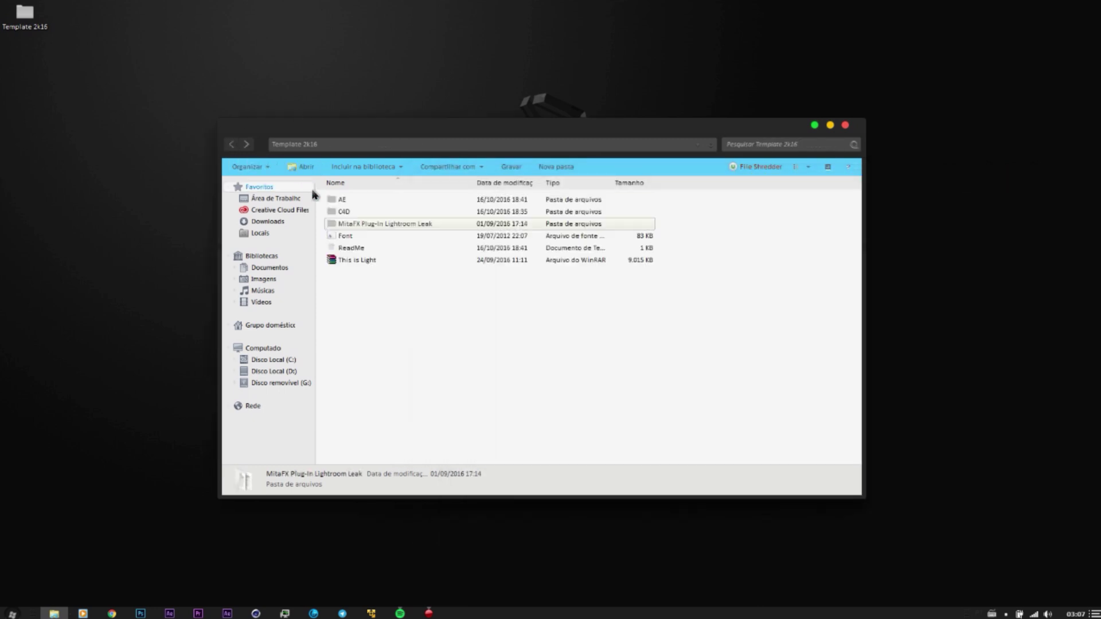
{"action": "double_click", "coordinate": [344, 212]}
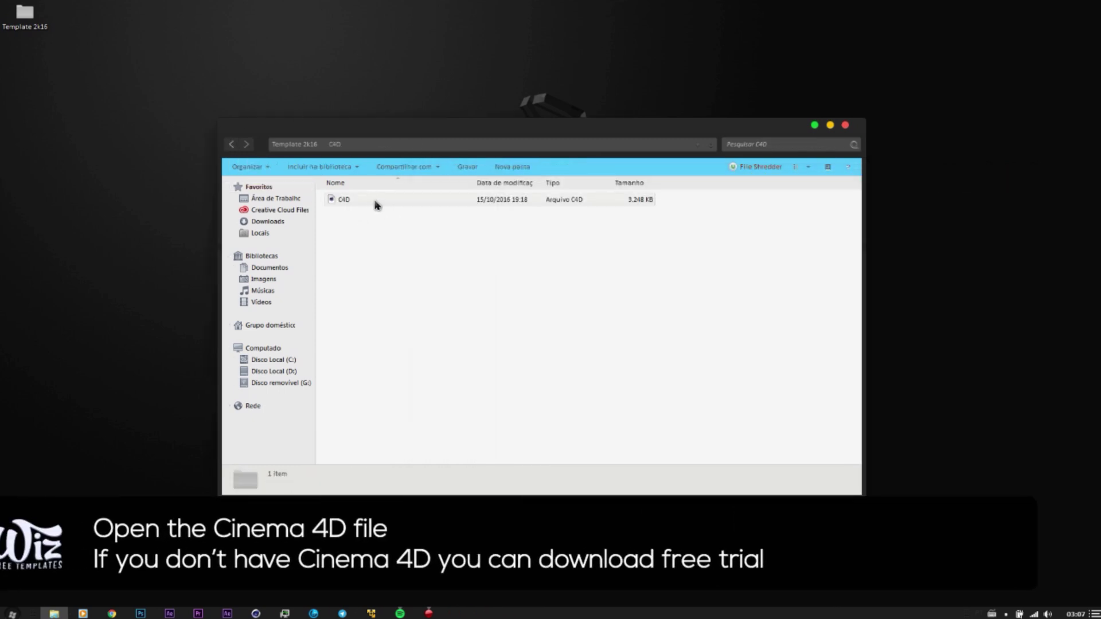
{"action": "double_click", "coordinate": [376, 201]}
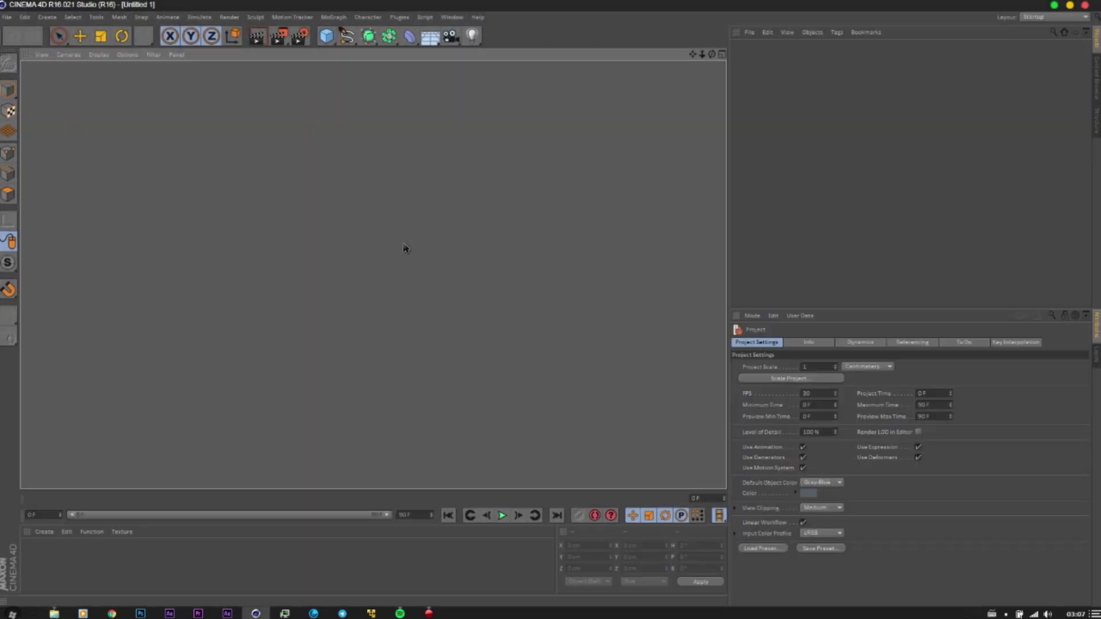
{"action": "left_click_drag", "start_coordinate": [660, 498], "coordinate": [190, 497]}
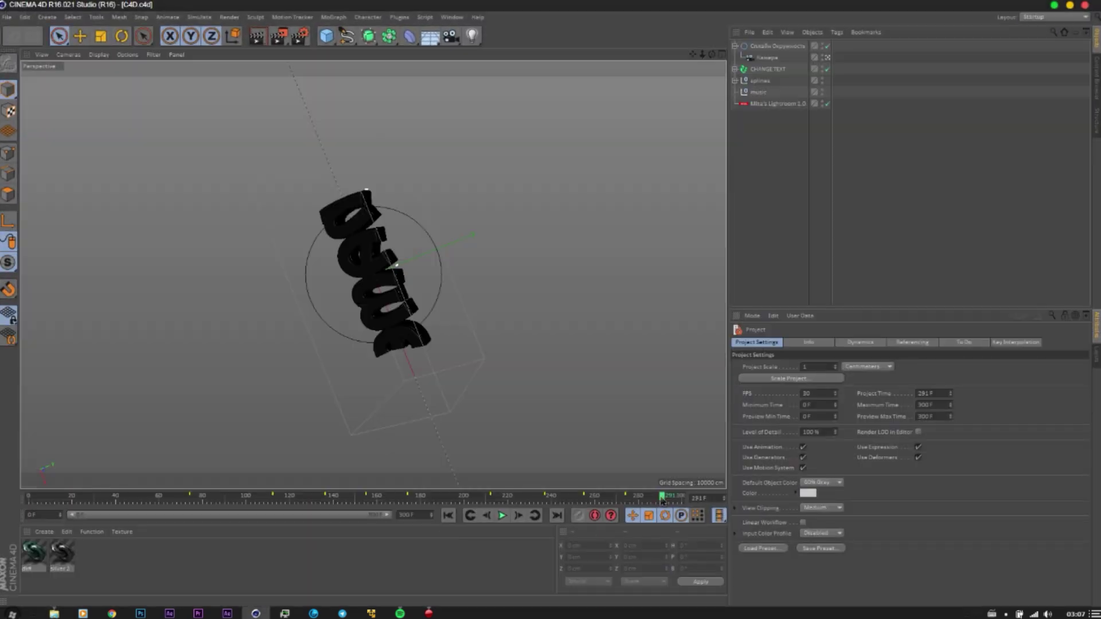
{"action": "left_click_drag", "start_coordinate": [81, 493], "coordinate": [1, 492]}
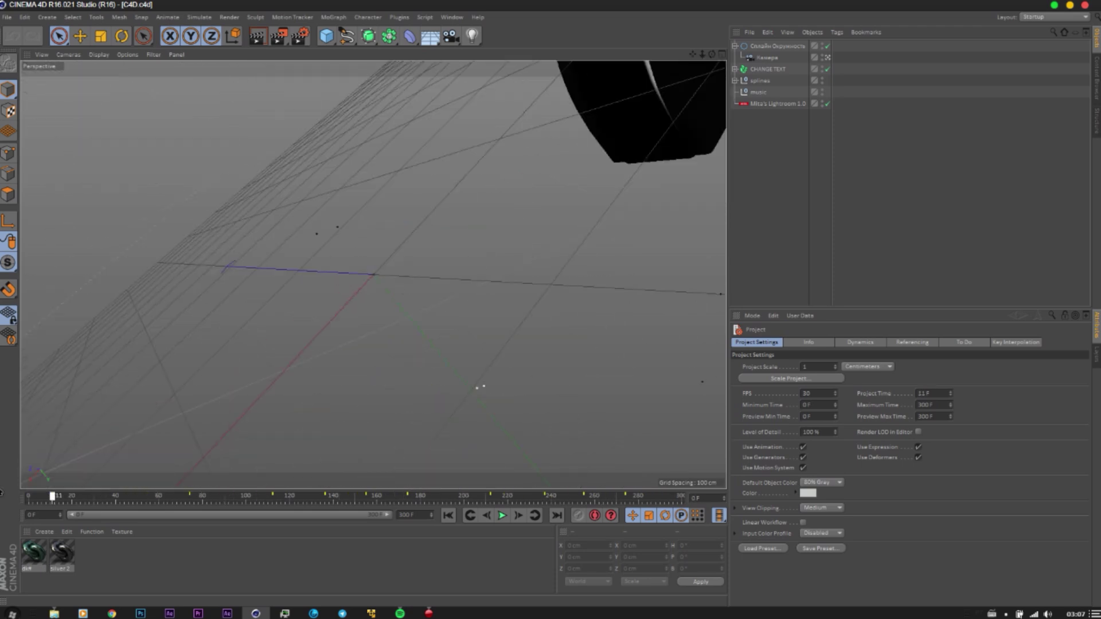
{"action": "left_click", "coordinate": [771, 104]}
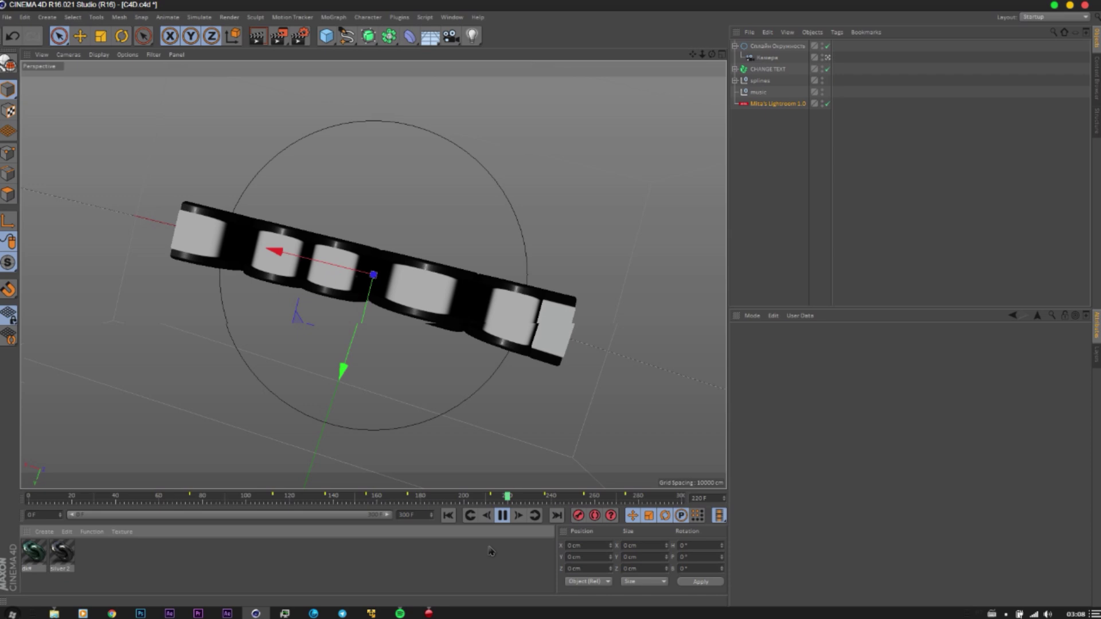
{"action": "left_click", "coordinate": [502, 516]}
{"action": "left_click_drag", "start_coordinate": [68, 498], "coordinate": [264, 499]}
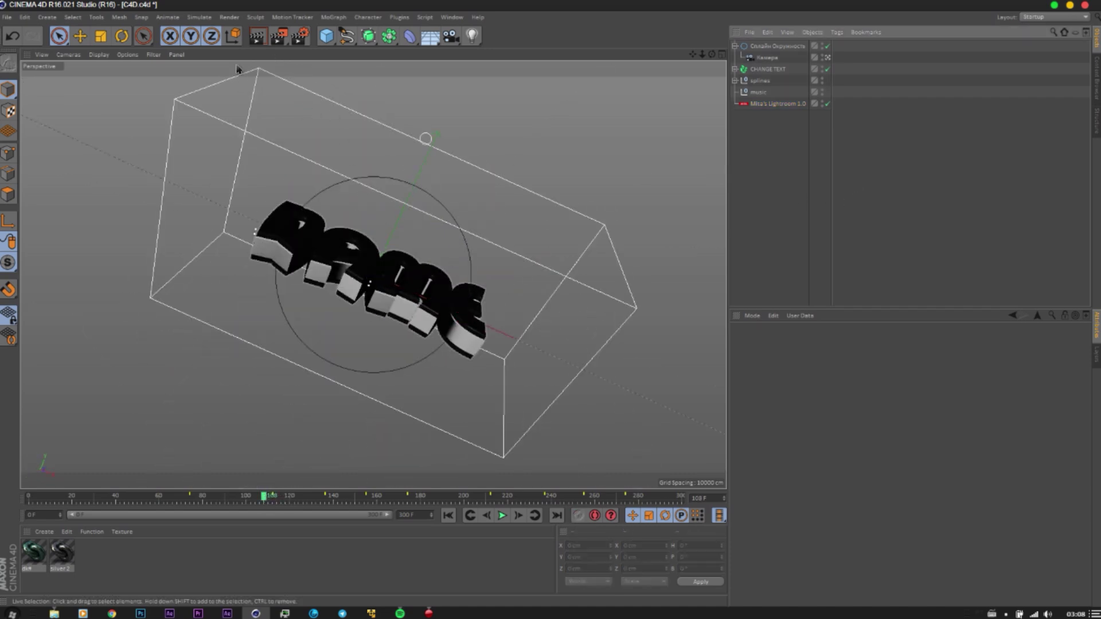
{"action": "left_click", "coordinate": [257, 36]}
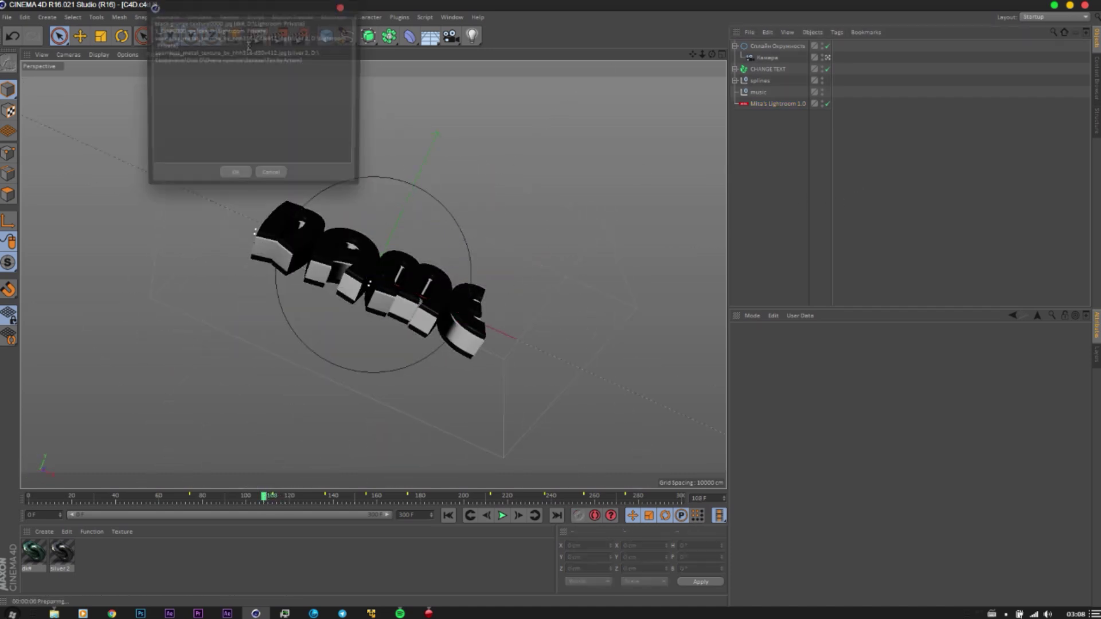
{"action": "left_click", "coordinate": [227, 174]}
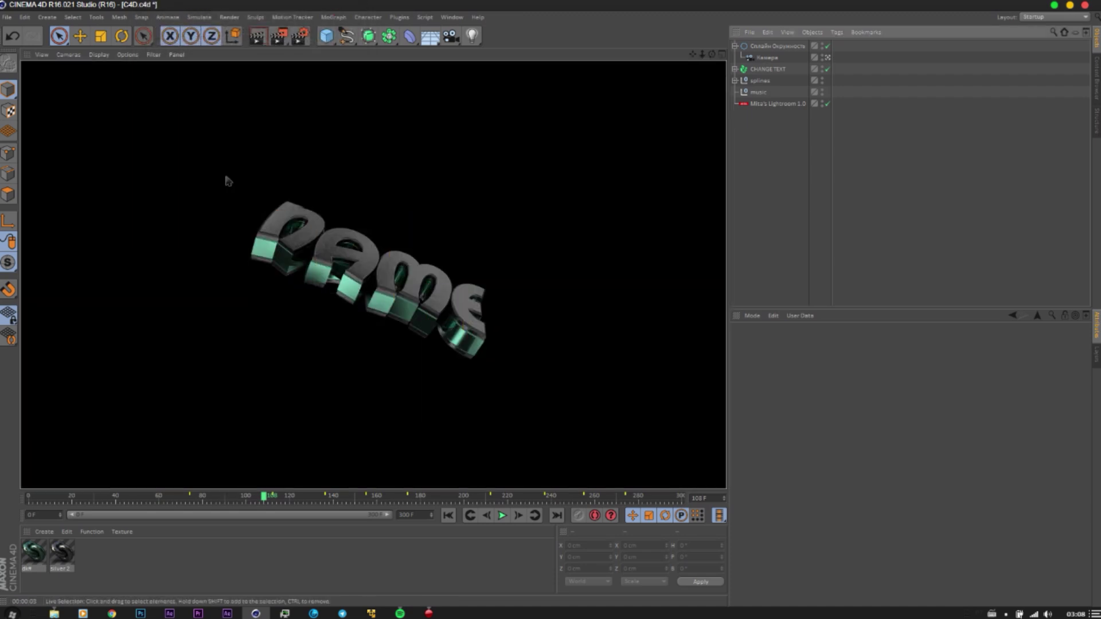
{"action": "mouse_move", "coordinate": [263, 499]}
{"action": "left_mouse_down"}
{"action": "mouse_move", "coordinate": [475, 507]}
{"action": "mouse_move", "coordinate": [435, 514]}
{"action": "left_mouse_up"}
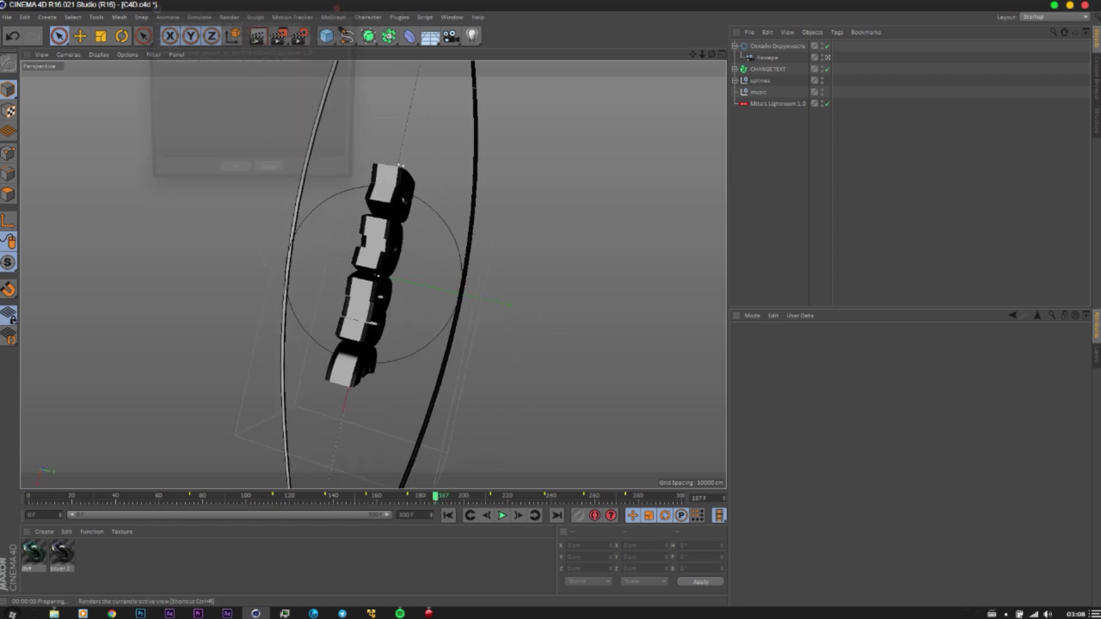
{"action": "left_click", "coordinate": [230, 175]}
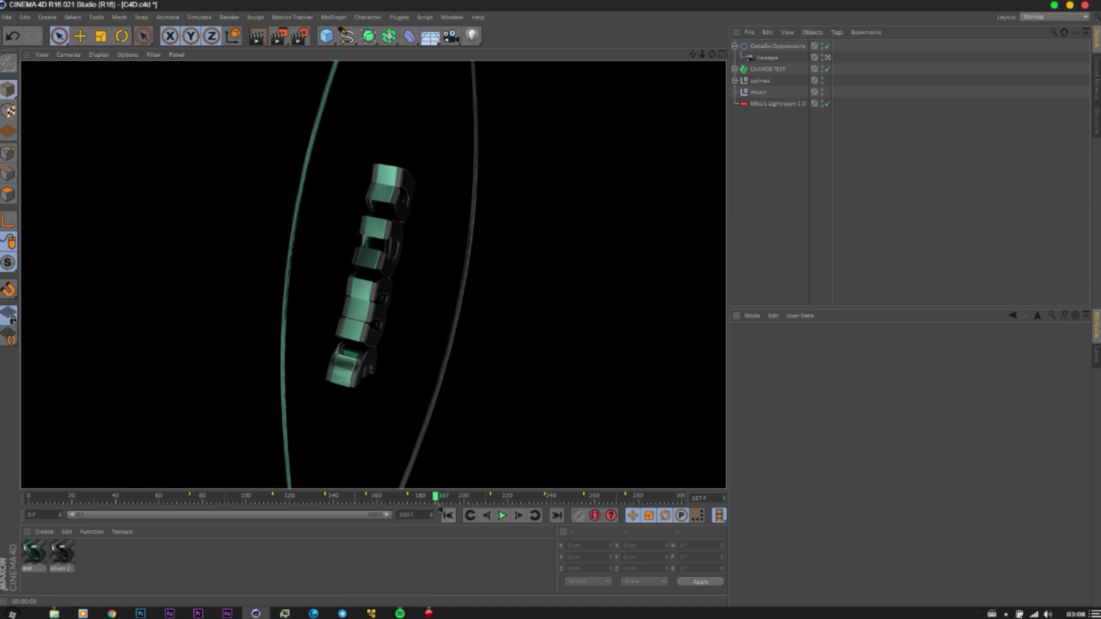
{"action": "left_click_drag", "start_coordinate": [447, 502], "coordinate": [585, 510]}
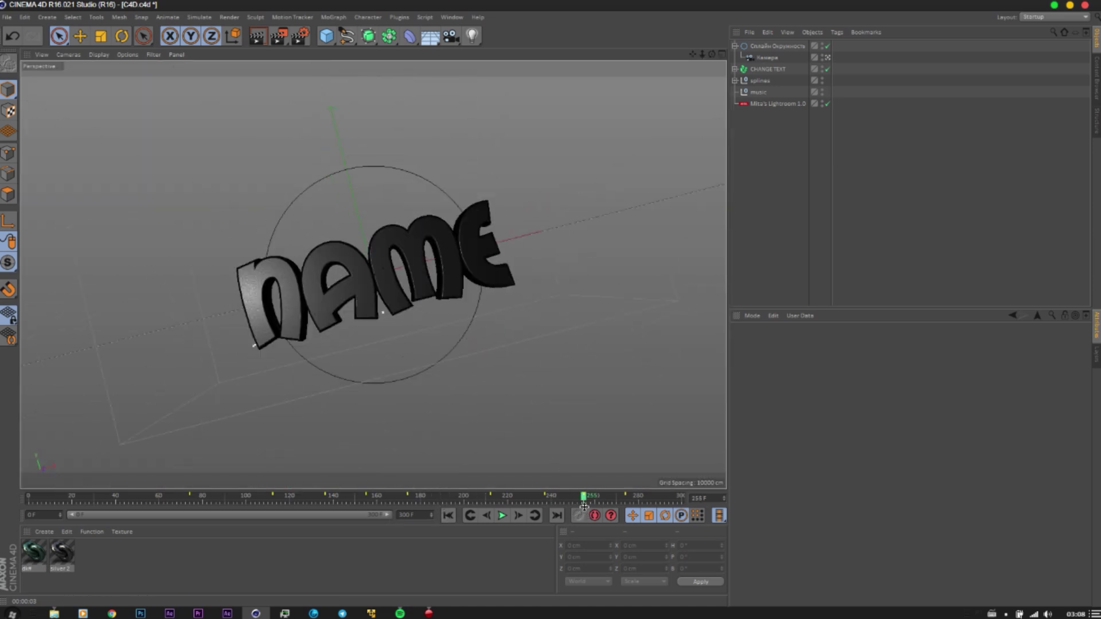
Replace Name with WIZ in both MoText objects under CHANGE TEXT, then test-render the viewport
{"action": "left_click", "coordinate": [735, 70]}
{"action": "left_click", "coordinate": [774, 92]}
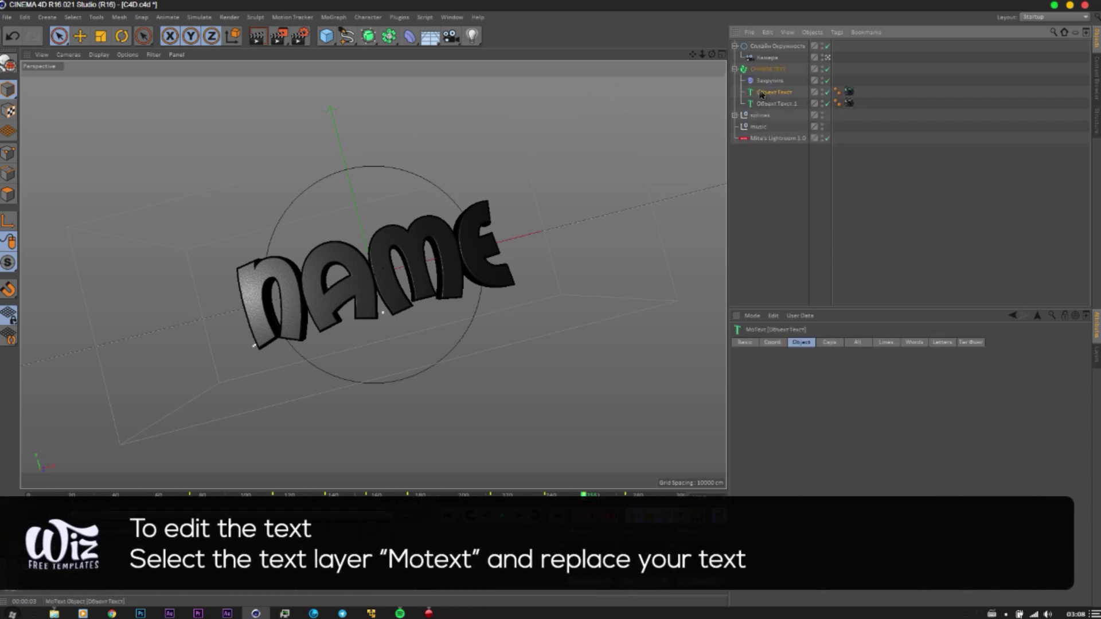
{"action": "left_click", "coordinate": [780, 105], "text": "shift"}
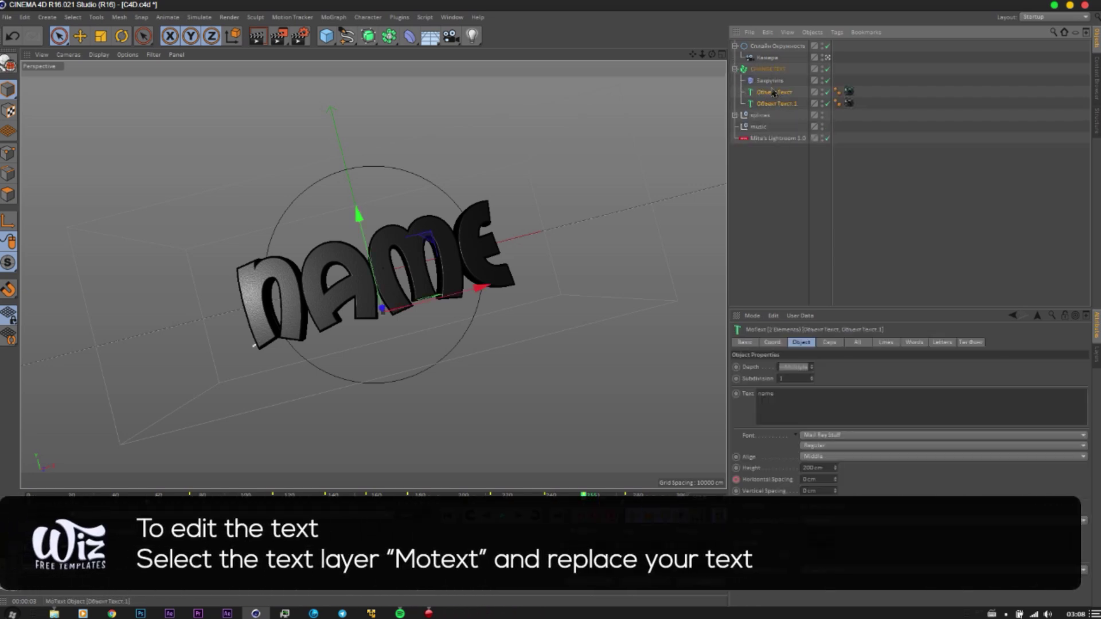
{"action": "double_click", "coordinate": [762, 393]}
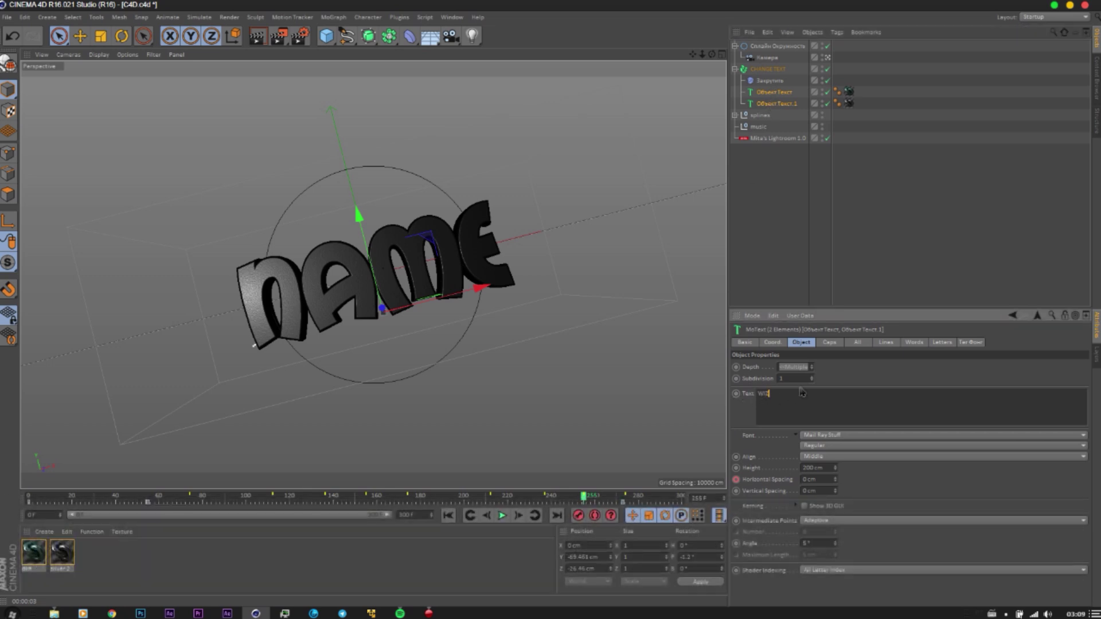
{"action": "left_click", "coordinate": [775, 227]}
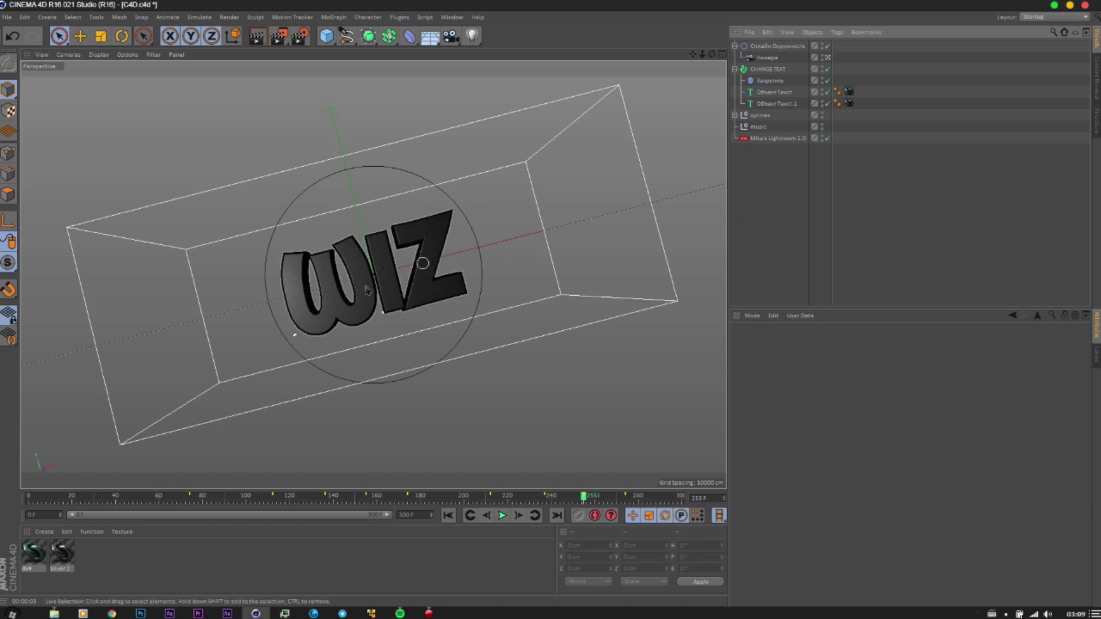
{"action": "mouse_move", "coordinate": [587, 500]}
{"action": "left_mouse_down"}
{"action": "mouse_move", "coordinate": [45, 487]}
{"action": "mouse_move", "coordinate": [667, 496]}
{"action": "mouse_move", "coordinate": [257, 498]}
{"action": "left_mouse_up"}
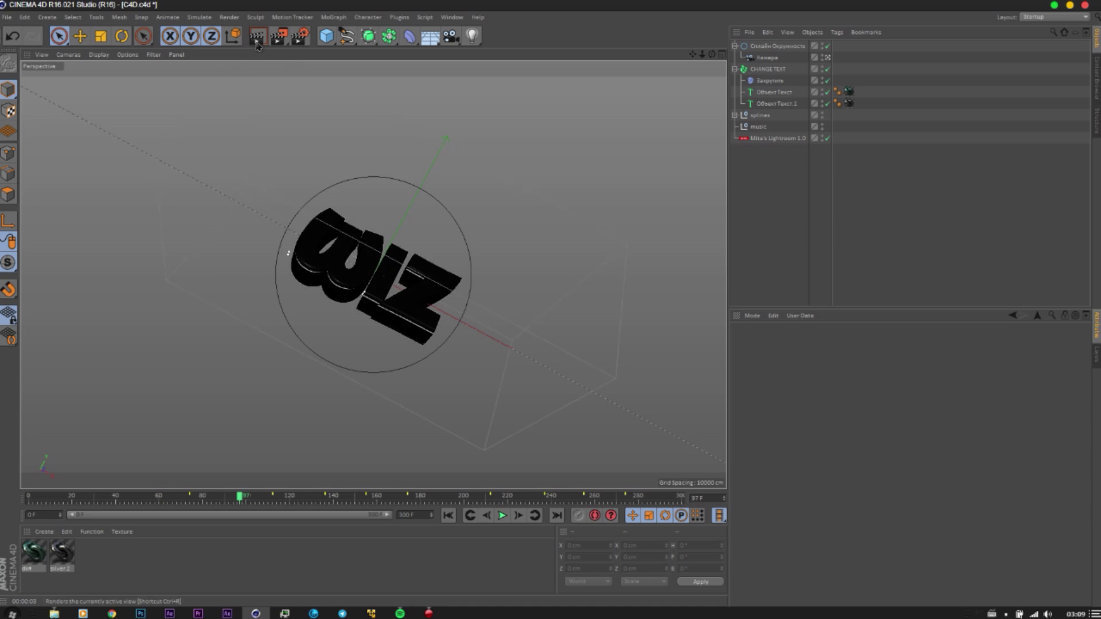
{"action": "left_click", "coordinate": [243, 177]}
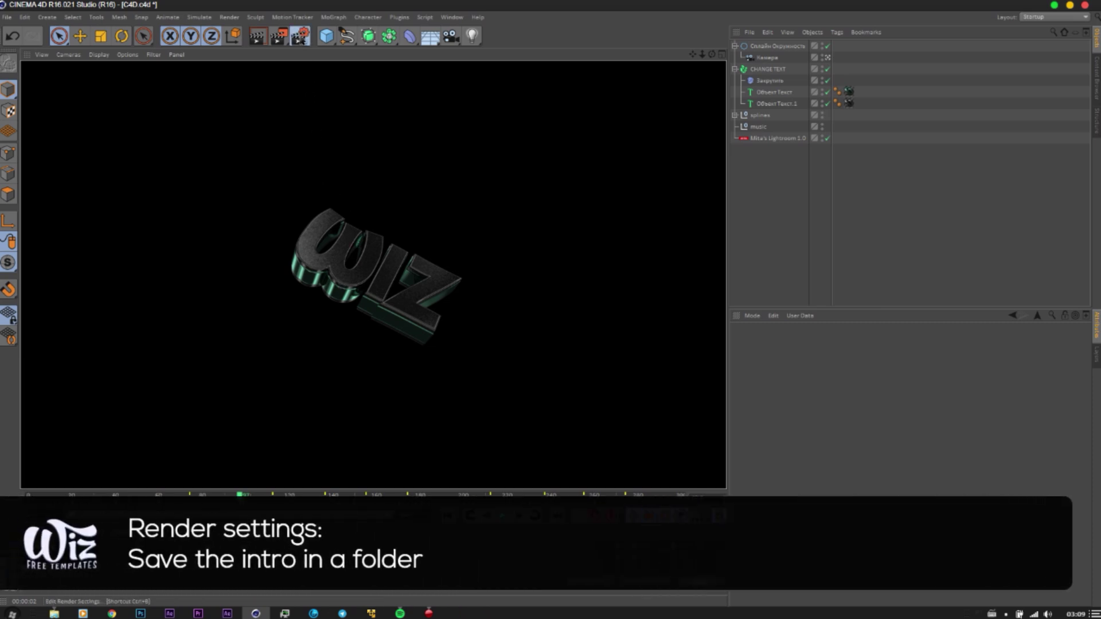
Save render output to a new RENDER folder inside Template2K16, then render to Picture Viewer
{"action": "left_click", "coordinate": [300, 36]}
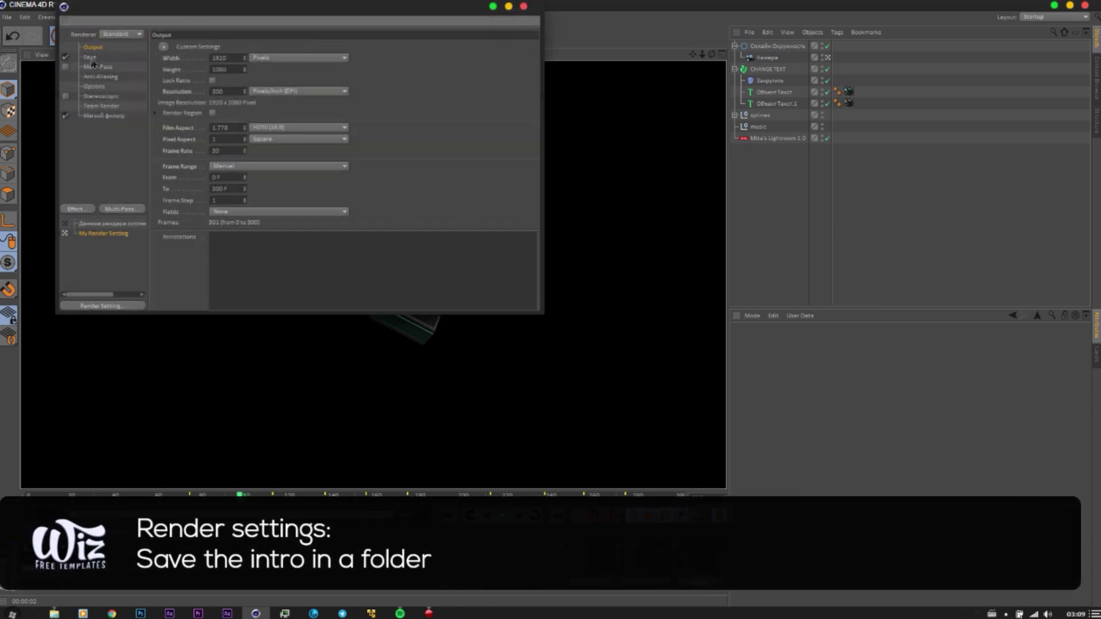
{"action": "left_click", "coordinate": [90, 59]}
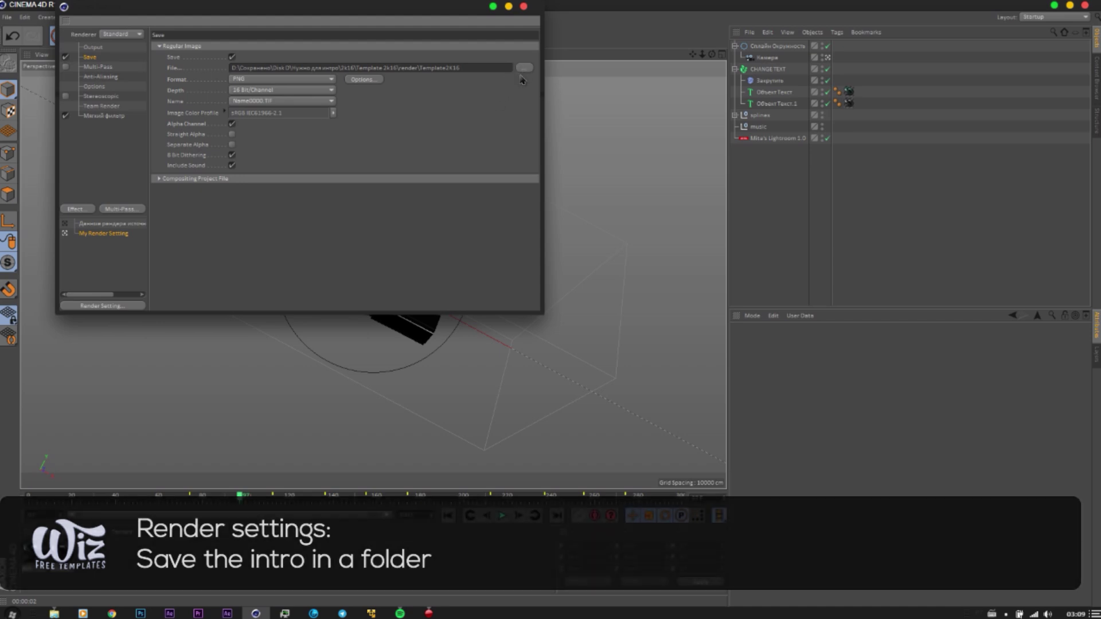
{"action": "left_click", "coordinate": [523, 68]}
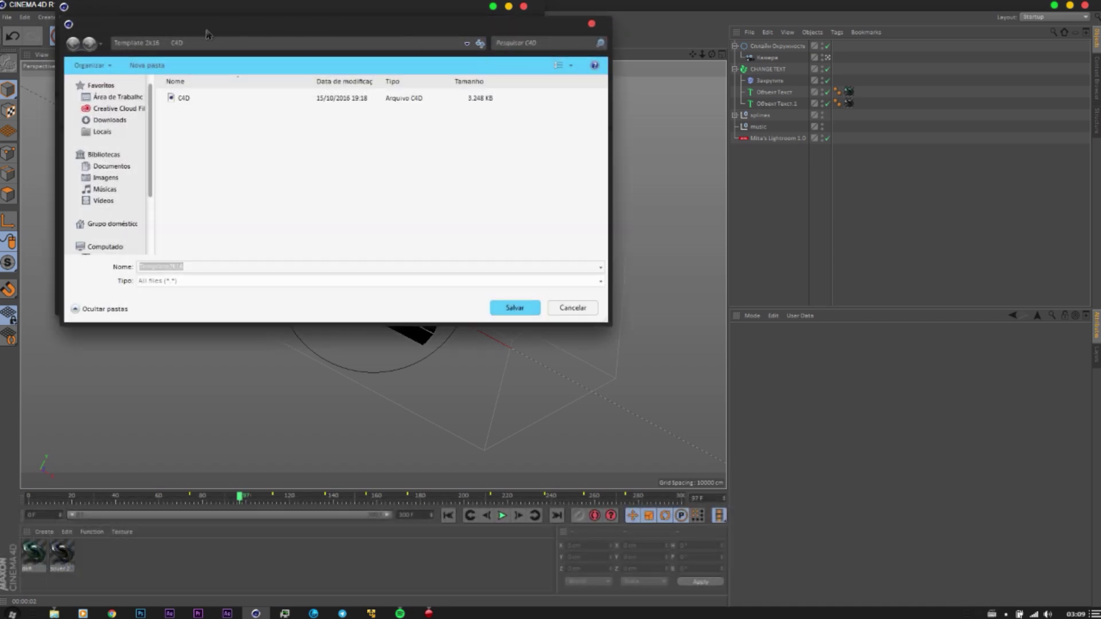
{"action": "left_click", "coordinate": [138, 99]}
{"action": "double_click", "coordinate": [521, 124]}
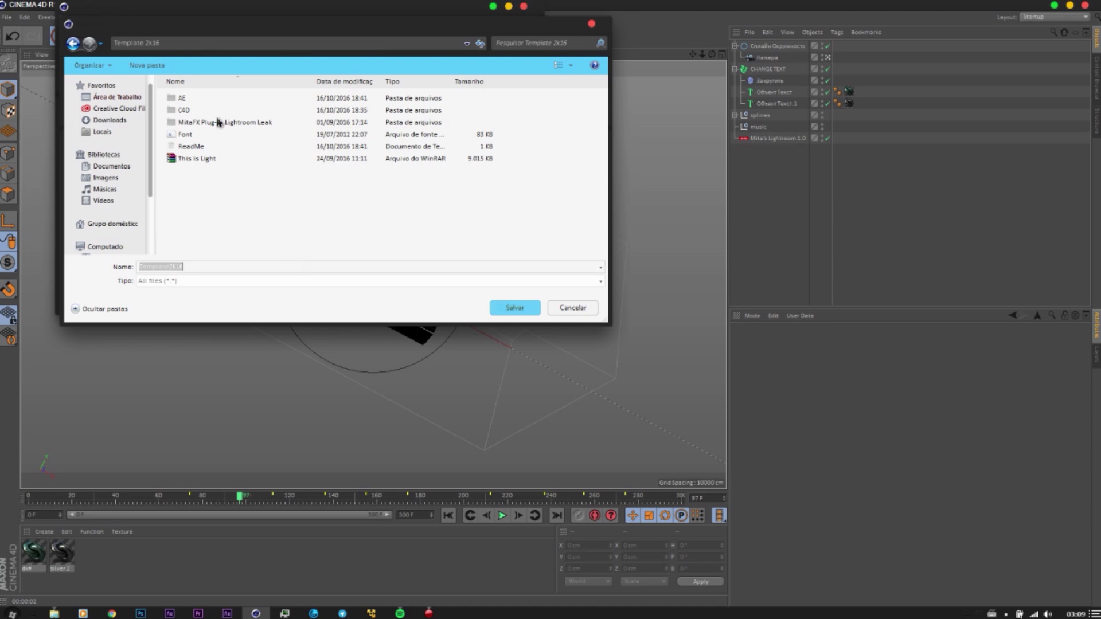
{"action": "left_click", "coordinate": [156, 64]}
{"action": "type", "text": "RENDER"}
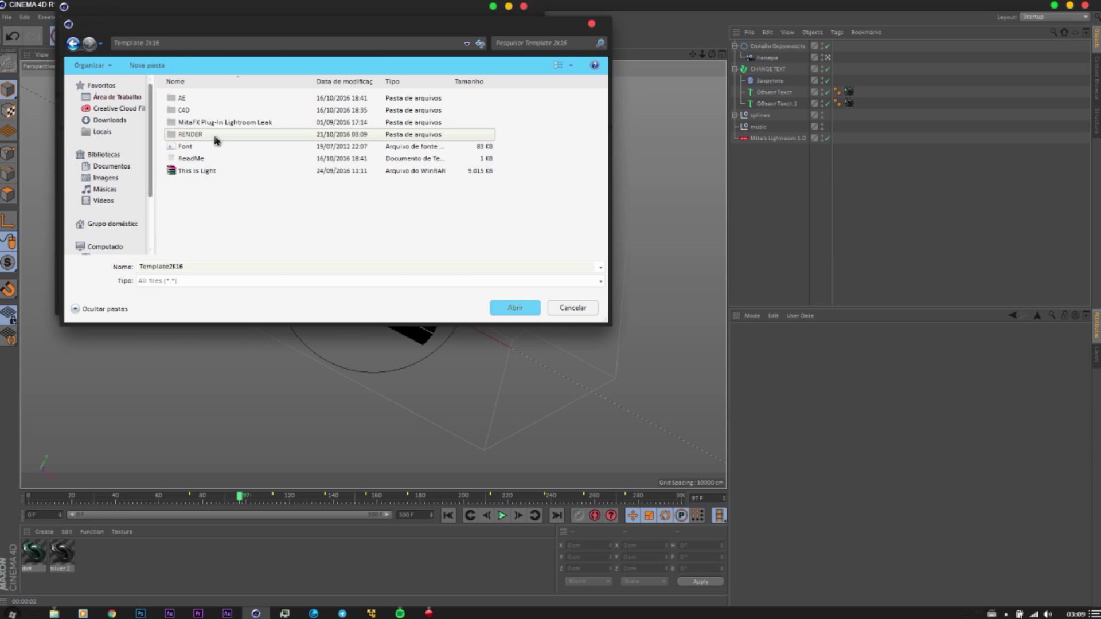
{"action": "double_click", "coordinate": [218, 135]}
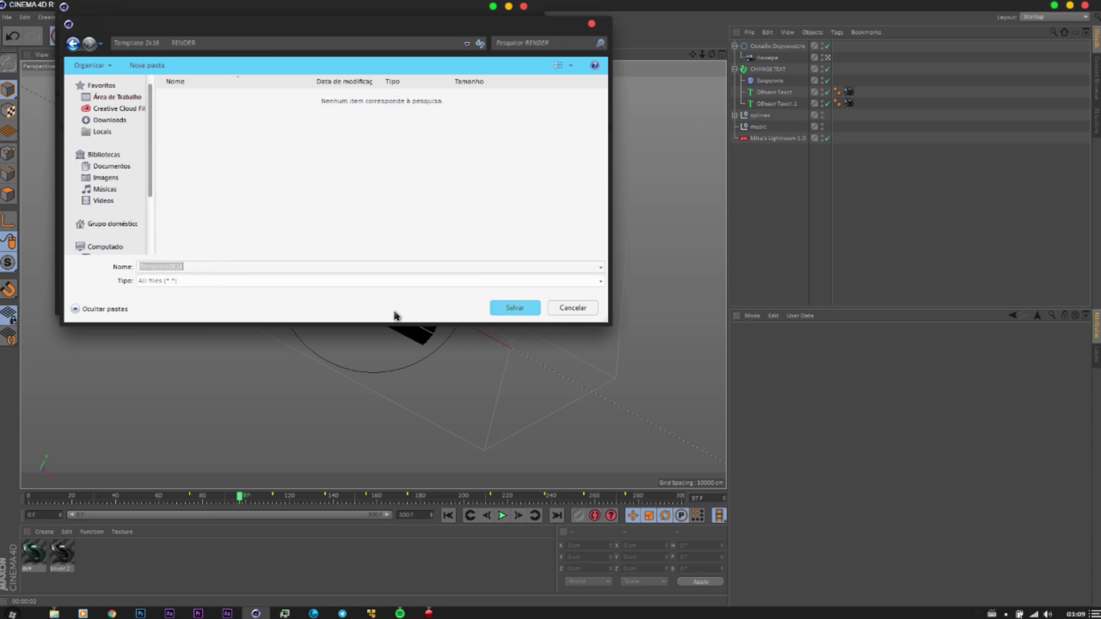
{"action": "left_click", "coordinate": [512, 312]}
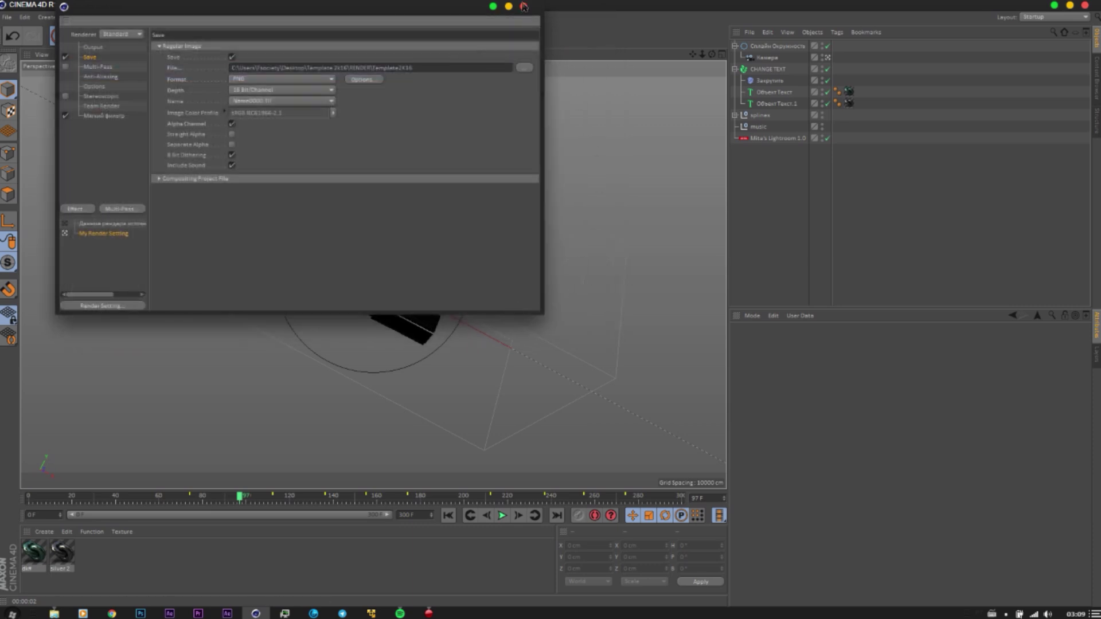
{"action": "left_click", "coordinate": [523, 7]}
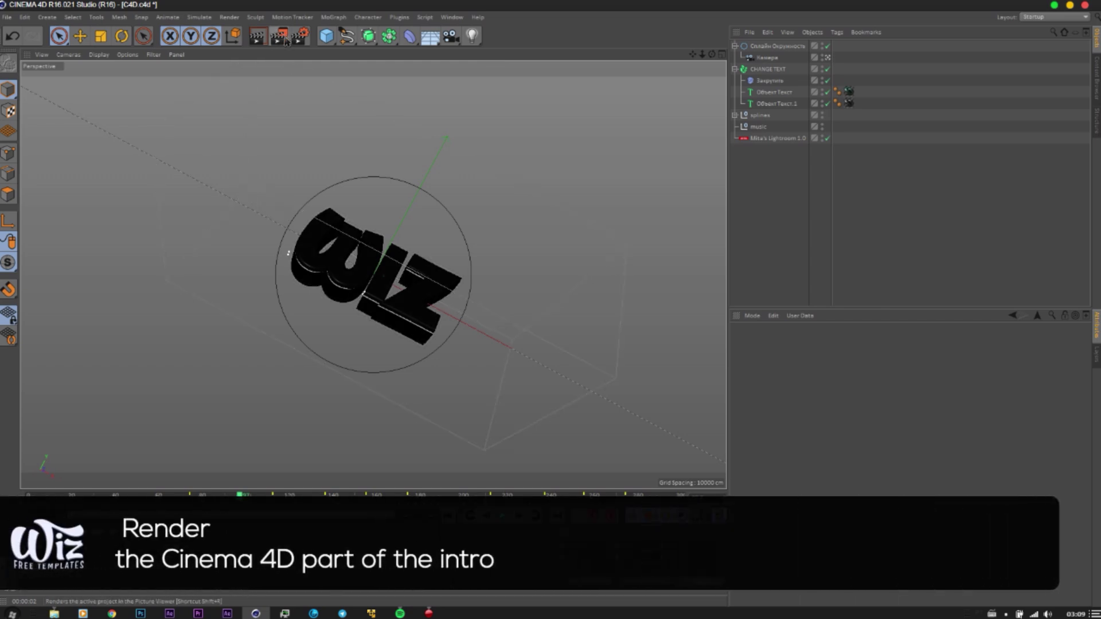
{"action": "left_click", "coordinate": [286, 43]}
Confirm the dialog and watch the 101-frame 1920x1080 WIZ render start in Picture Viewer
{"action": "left_click", "coordinate": [271, 174]}
{"action": "scroll", "coordinate": [318, 264], "scroll_direction": "down", "scroll_amount": 3}
{"action": "scroll", "coordinate": [319, 269], "scroll_direction": "down", "scroll_amount": 3}
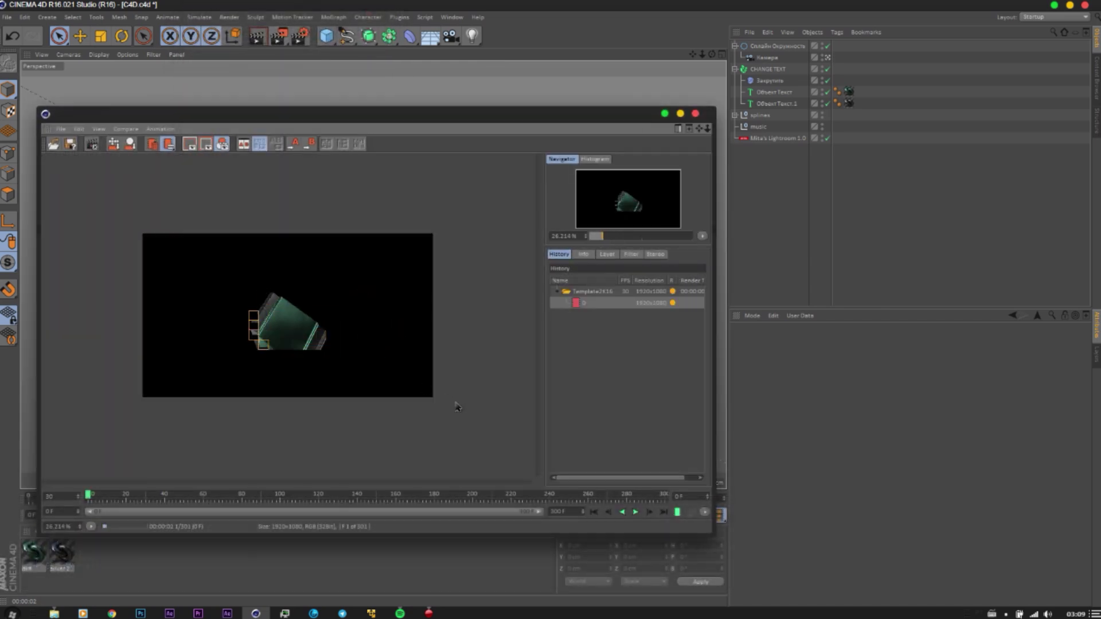
{"action": "scroll", "coordinate": [457, 406], "scroll_direction": "up", "scroll_amount": 2}
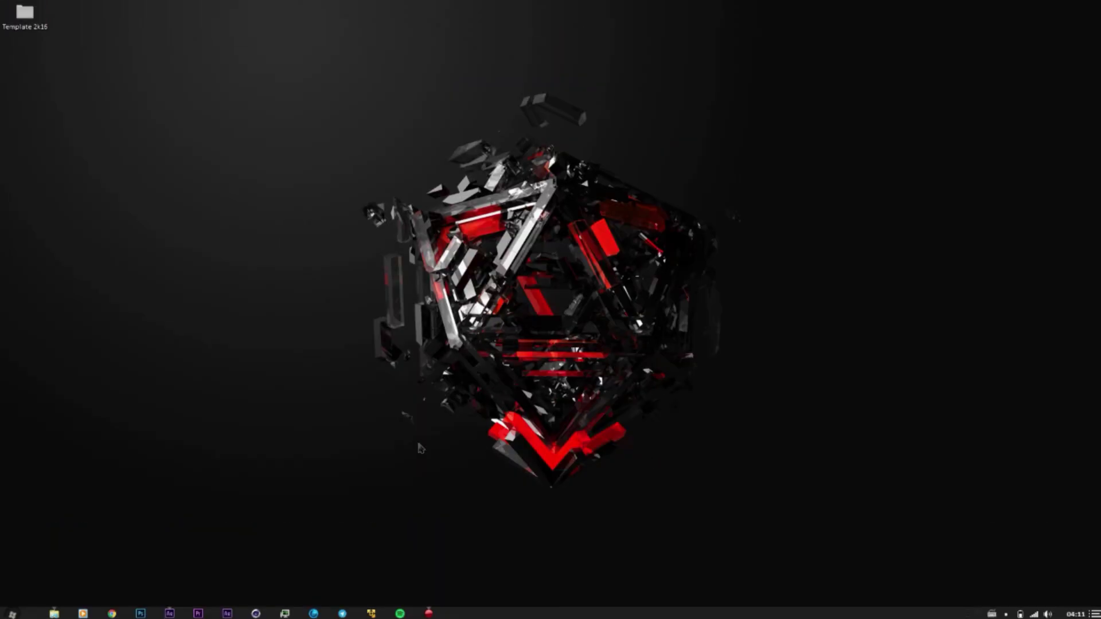
Open AE.aep from the template's AE folder in After Effects CC 2015
{"action": "left_click", "coordinate": [55, 613]}
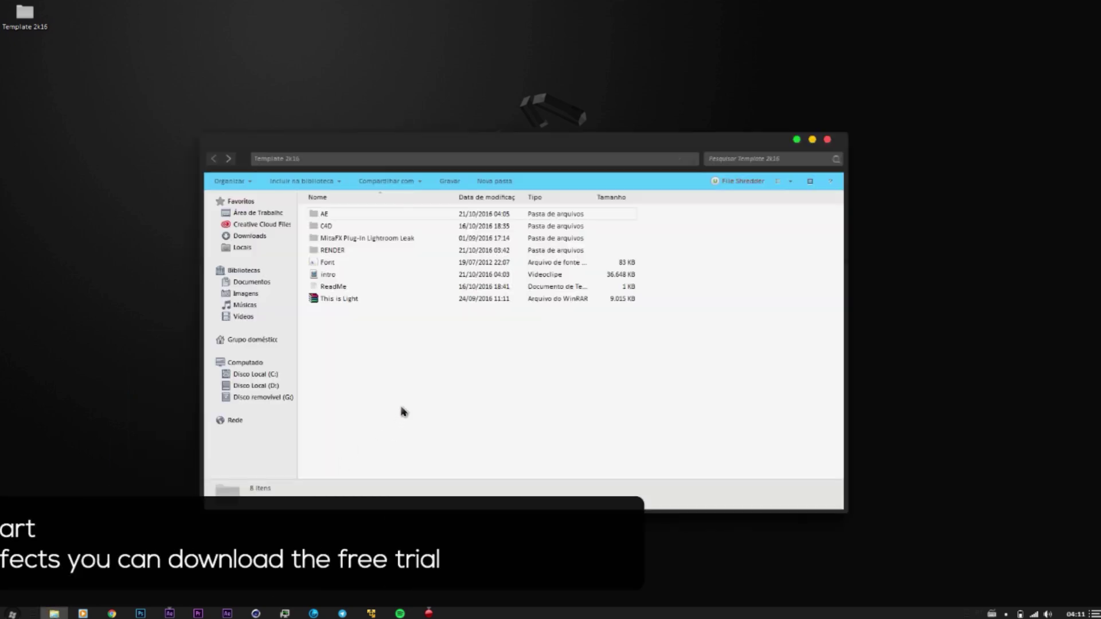
{"action": "double_click", "coordinate": [337, 214]}
{"action": "double_click", "coordinate": [343, 252]}
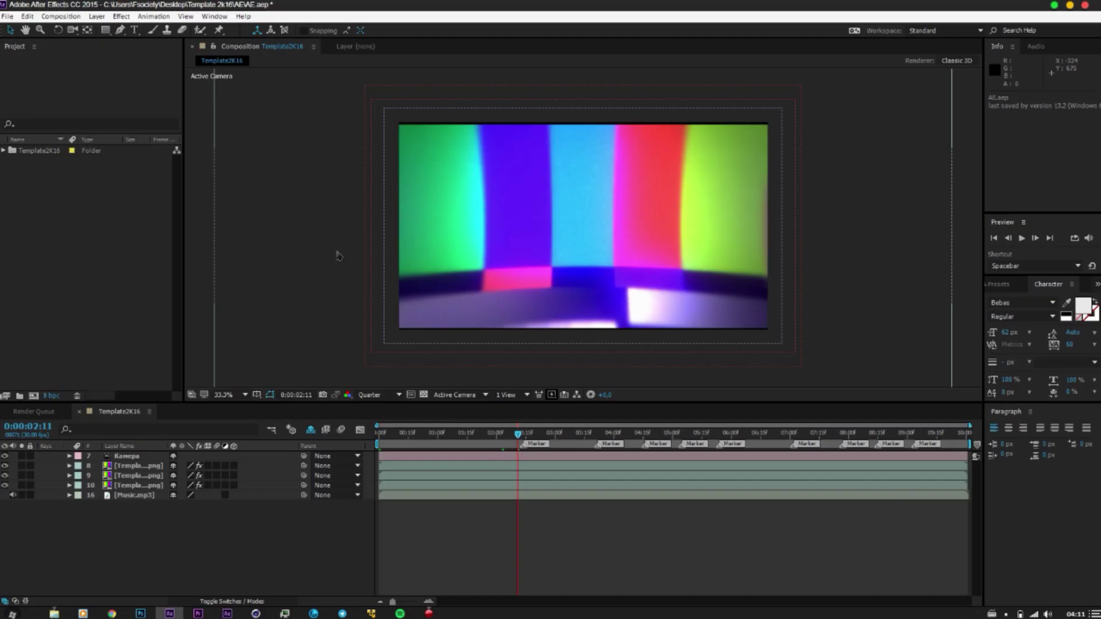
Replace the Template2K16 PNG footage with the first RENDER frame imported as a PNG sequence
{"action": "left_click", "coordinate": [4, 151]}
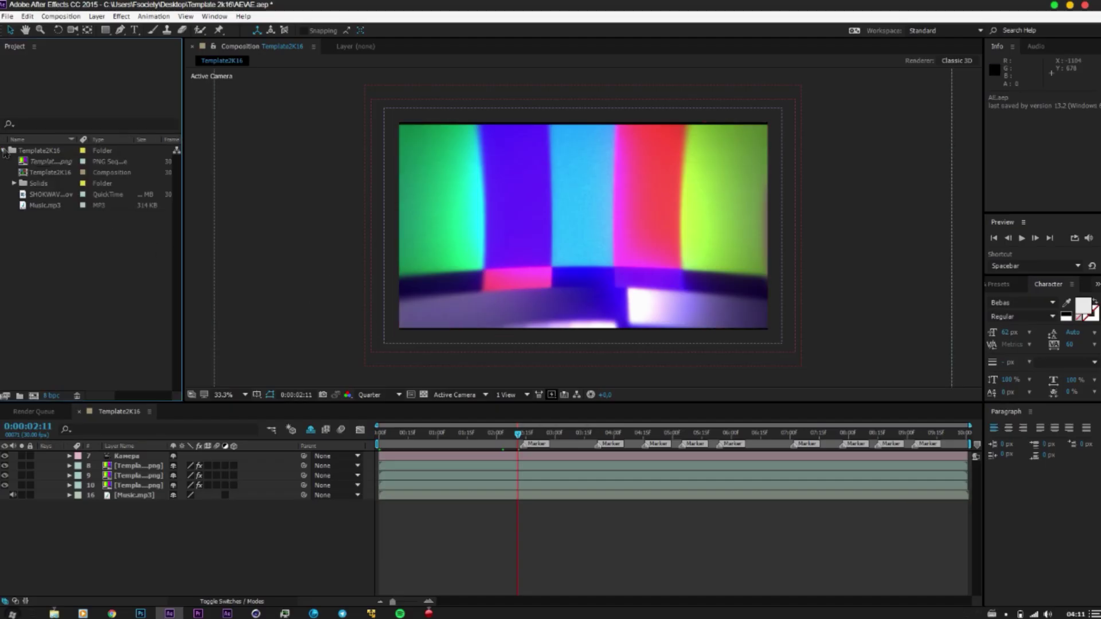
{"action": "left_click", "coordinate": [56, 163]}
{"action": "right_click", "coordinate": [56, 163]}
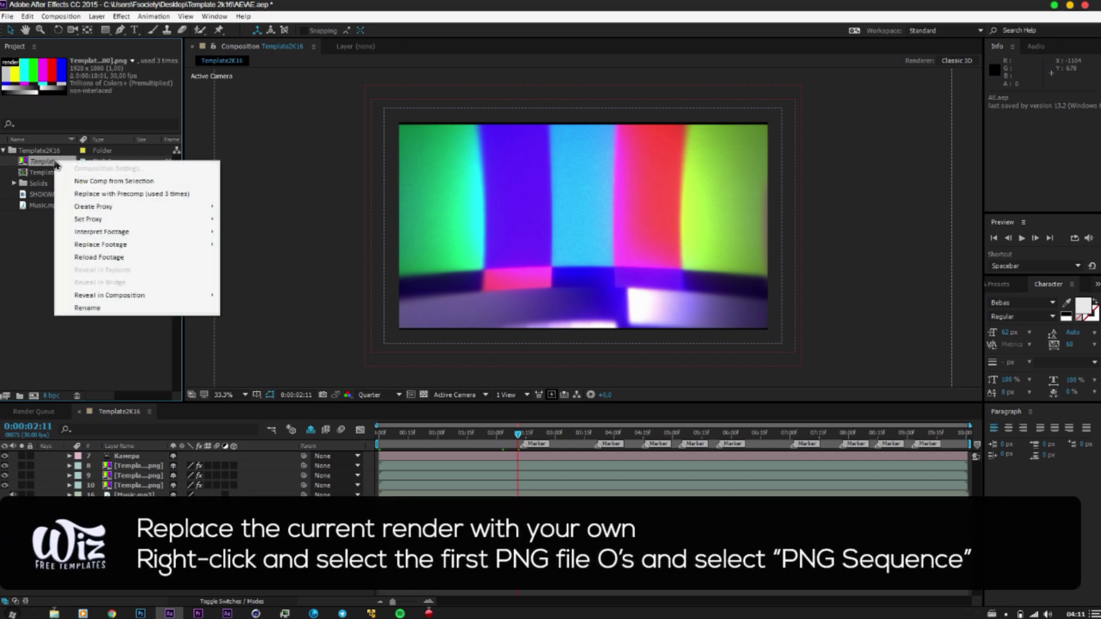
{"action": "mouse_move", "coordinate": [100, 244]}
{"action": "left_click", "coordinate": [242, 245]}
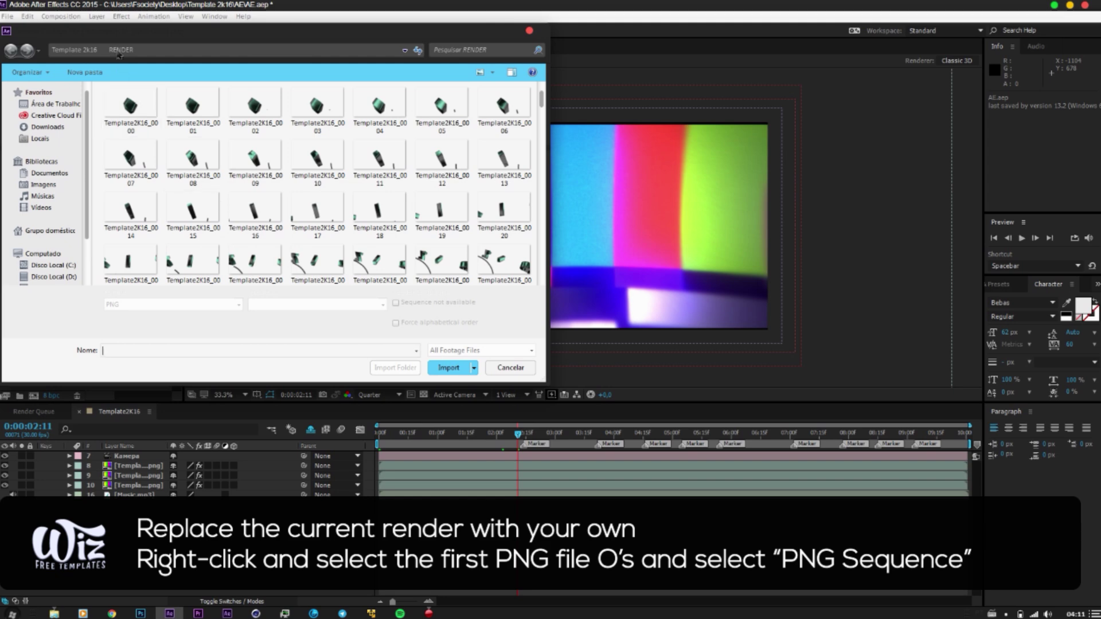
{"action": "left_click", "coordinate": [79, 51]}
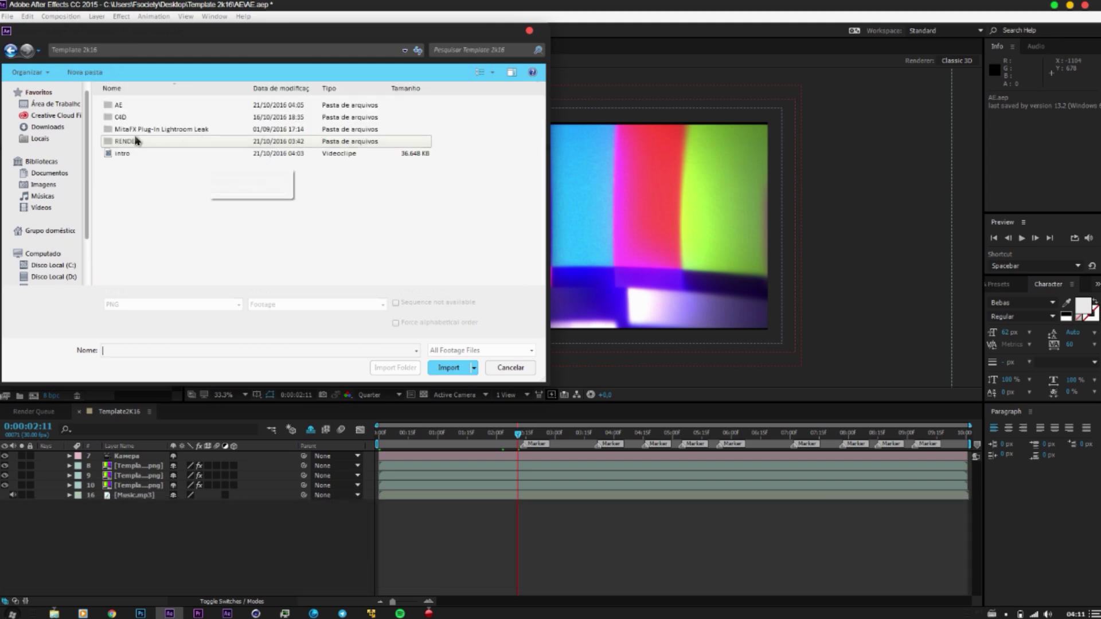
{"action": "double_click", "coordinate": [160, 148]}
{"action": "left_click", "coordinate": [137, 119]}
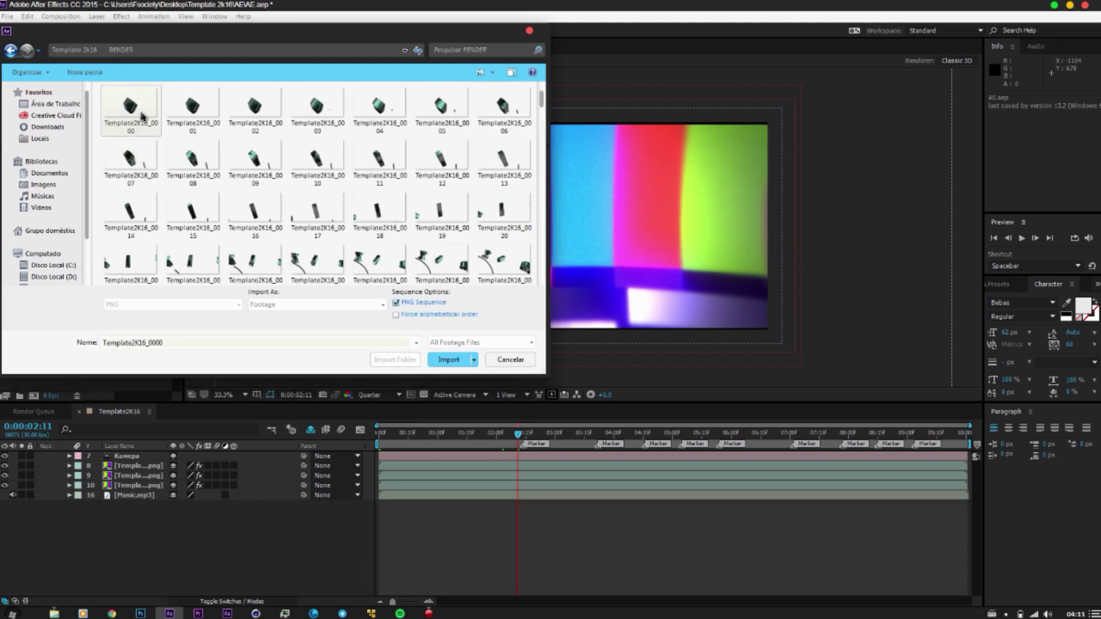
{"action": "left_click", "coordinate": [449, 360]}
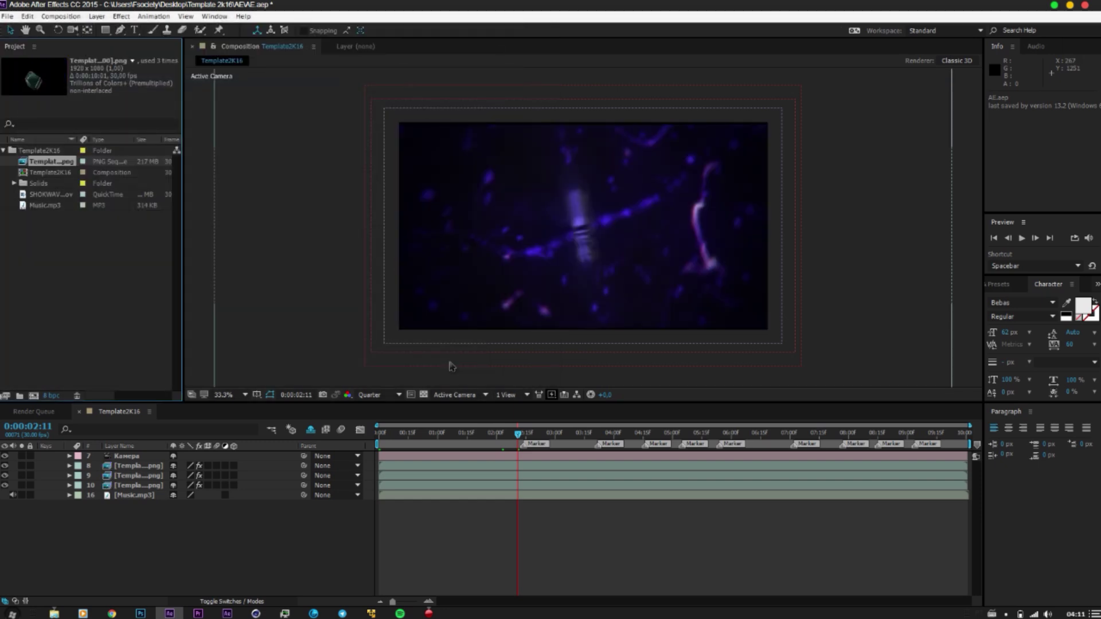
Scrub the intro from 0:00:03:15 to 0:00:08:07 to check the WIZ text, then open Composition
{"action": "left_click_drag", "start_coordinate": [517, 437], "coordinate": [584, 478]}
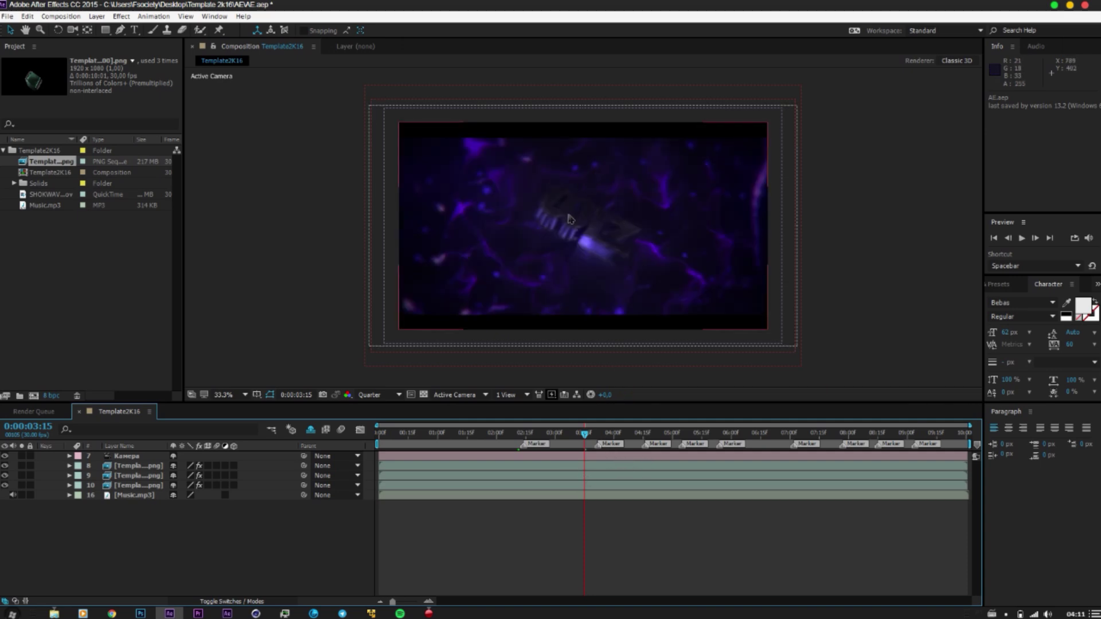
{"action": "scroll", "coordinate": [546, 192], "scroll_direction": "up", "scroll_amount": 3}
{"action": "scroll", "coordinate": [631, 206], "scroll_direction": "down", "scroll_amount": 2}
{"action": "scroll", "coordinate": [503, 284], "scroll_direction": "down", "scroll_amount": 2}
{"action": "scroll", "coordinate": [560, 352], "scroll_direction": "up", "scroll_amount": 4}
{"action": "scroll", "coordinate": [563, 348], "scroll_direction": "down", "scroll_amount": 2}
{"action": "left_click_drag", "start_coordinate": [585, 434], "coordinate": [669, 524]}
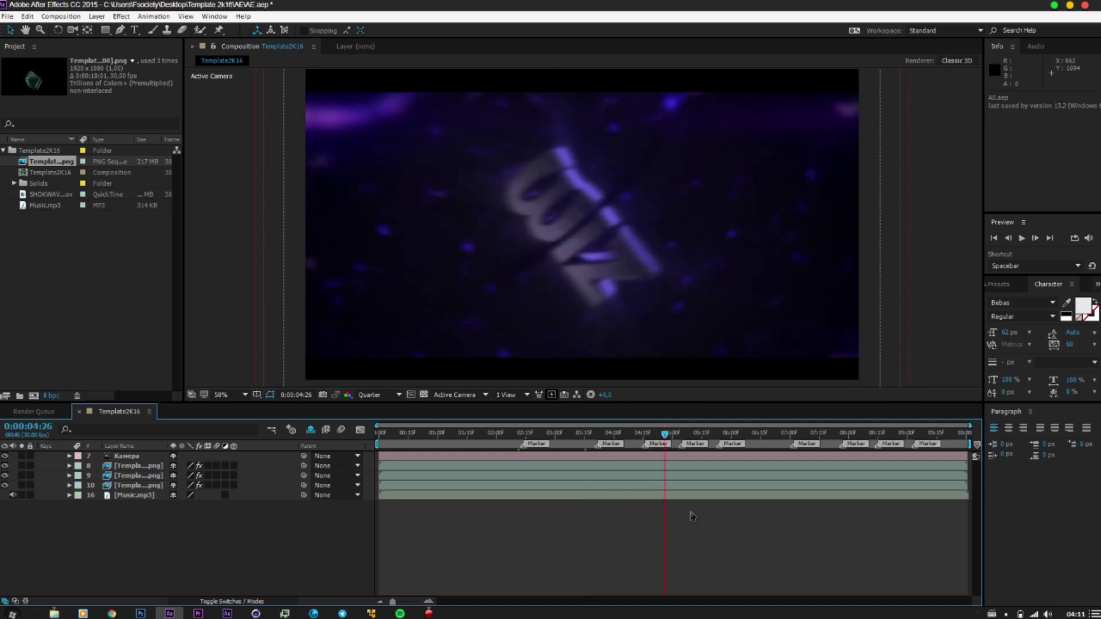
{"action": "left_click_drag", "start_coordinate": [662, 434], "coordinate": [792, 434]}
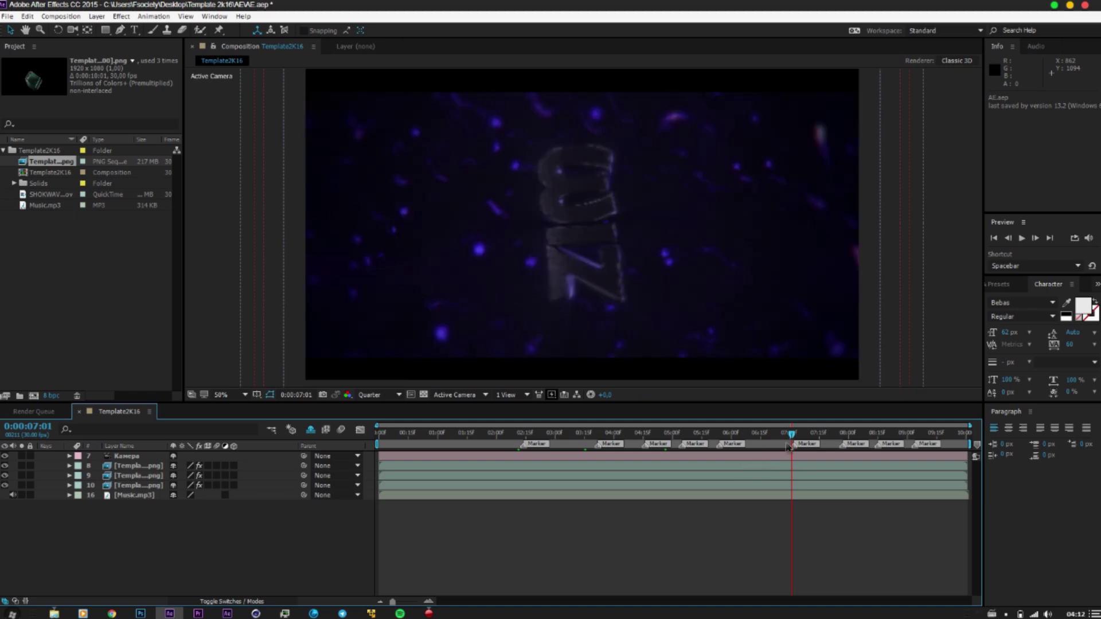
{"action": "left_click_drag", "start_coordinate": [792, 434], "coordinate": [863, 434]}
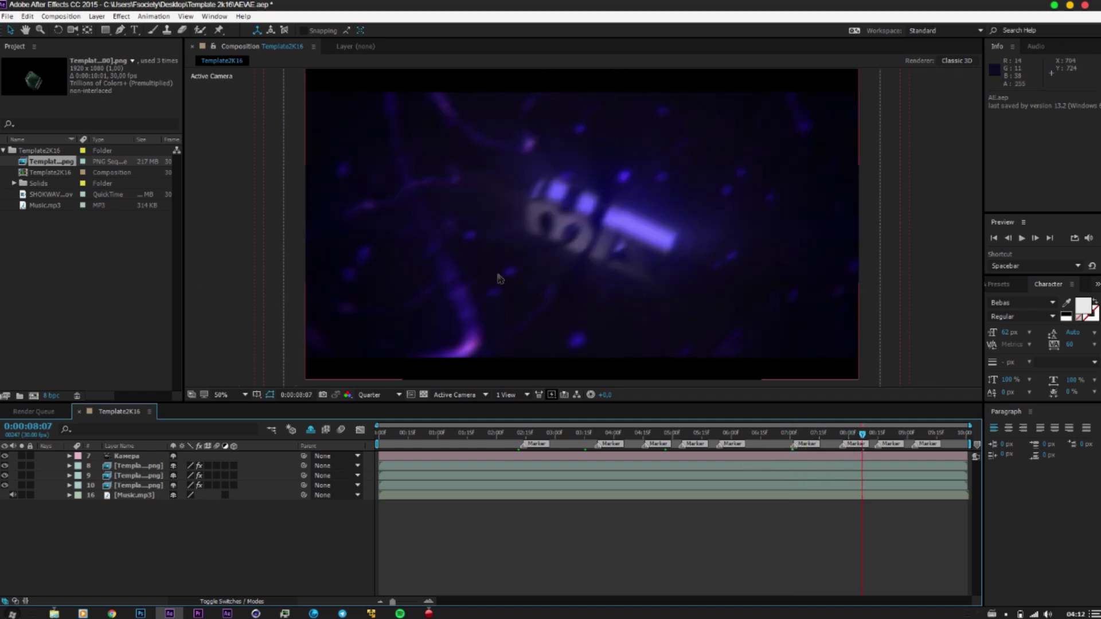
{"action": "left_click", "coordinate": [53, 17]}
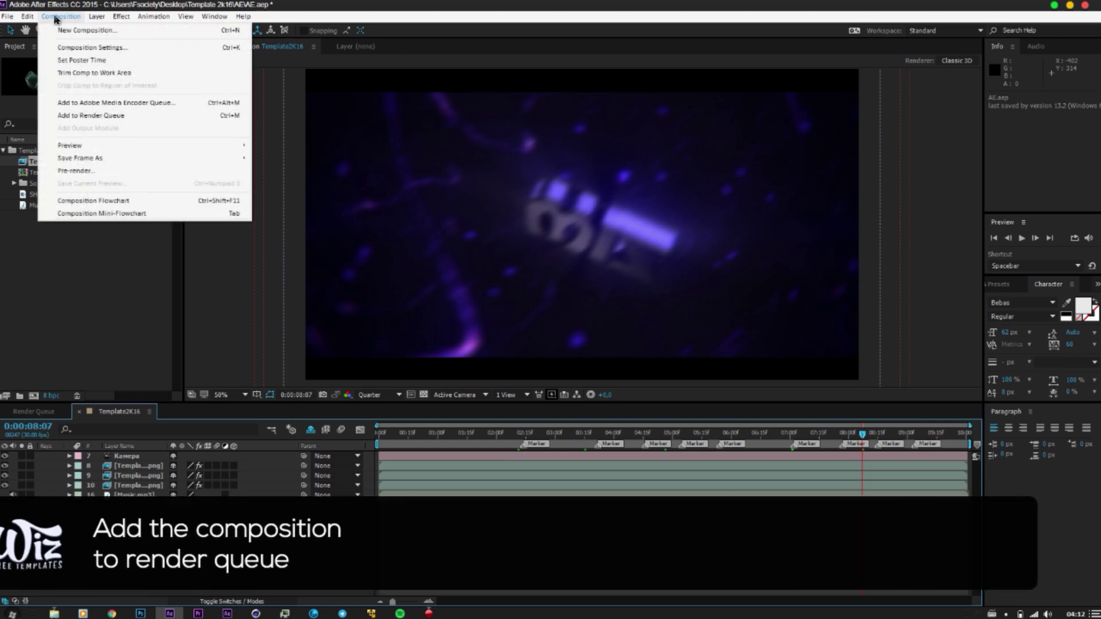
Queue Template2K16 and render it with Lossless output to 'intro template.avi'
{"action": "left_click", "coordinate": [111, 117]}
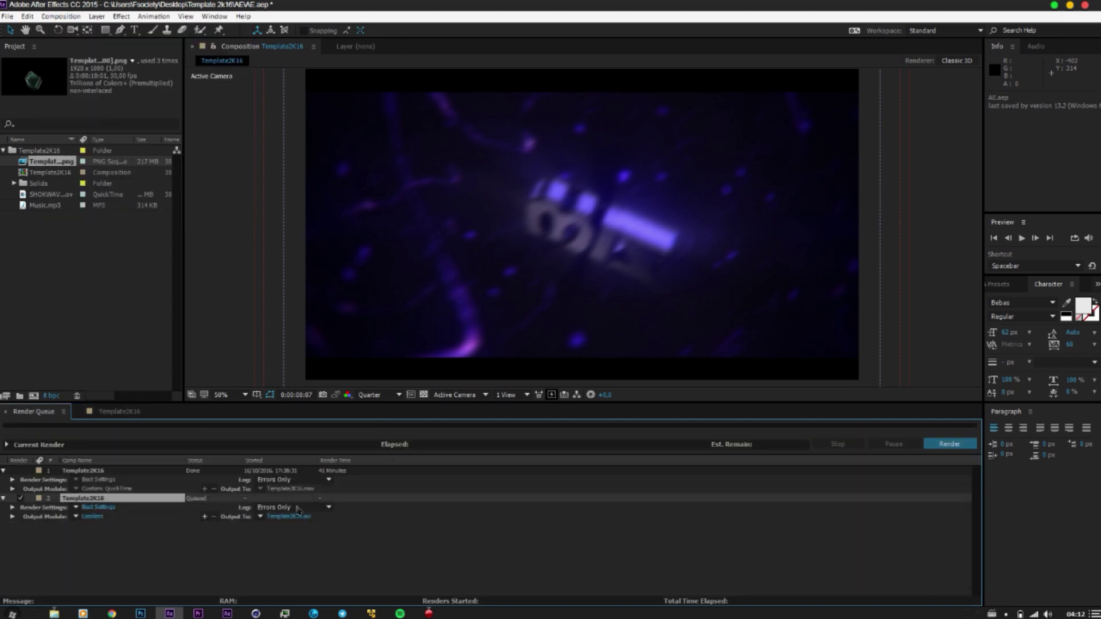
{"action": "left_click", "coordinate": [290, 517]}
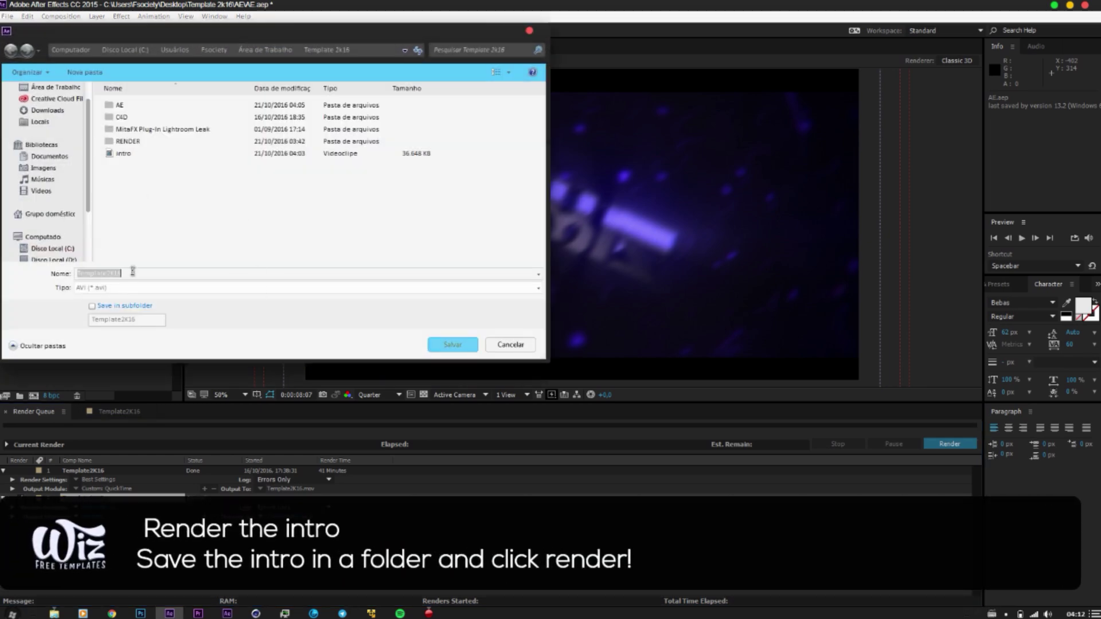
{"action": "type", "text": "intro te"}
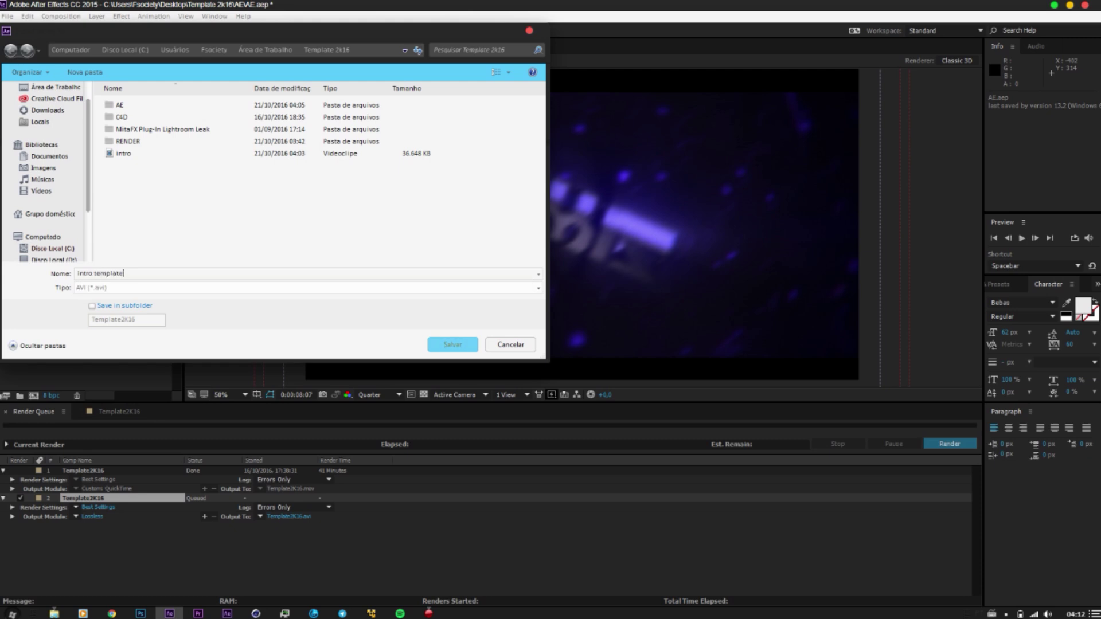
{"action": "key", "text": "Return"}
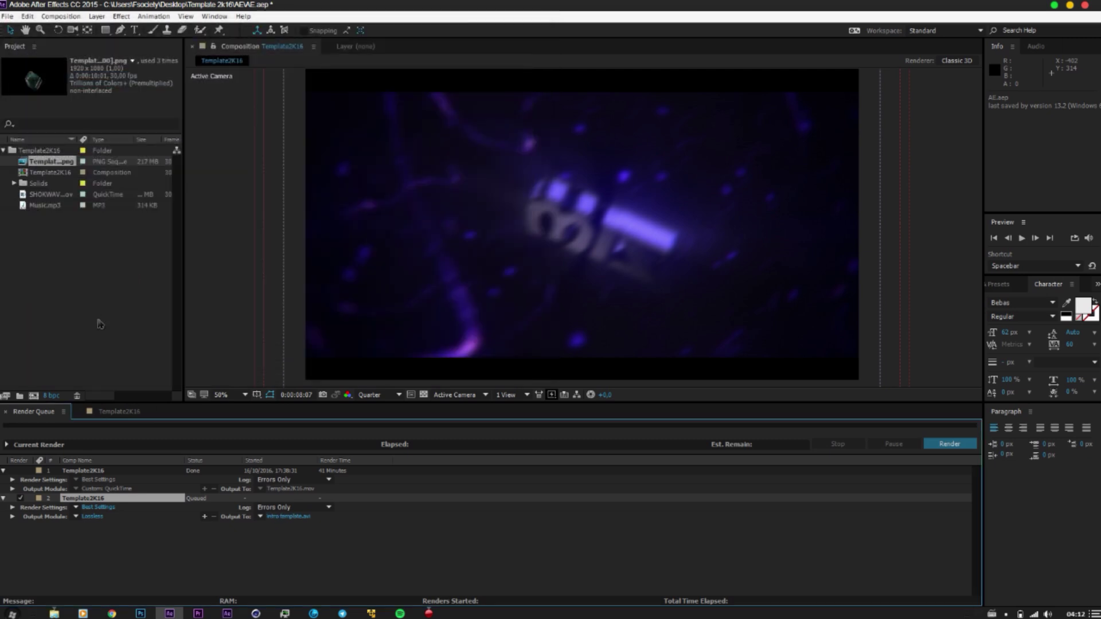
{"action": "left_click", "coordinate": [938, 445]}
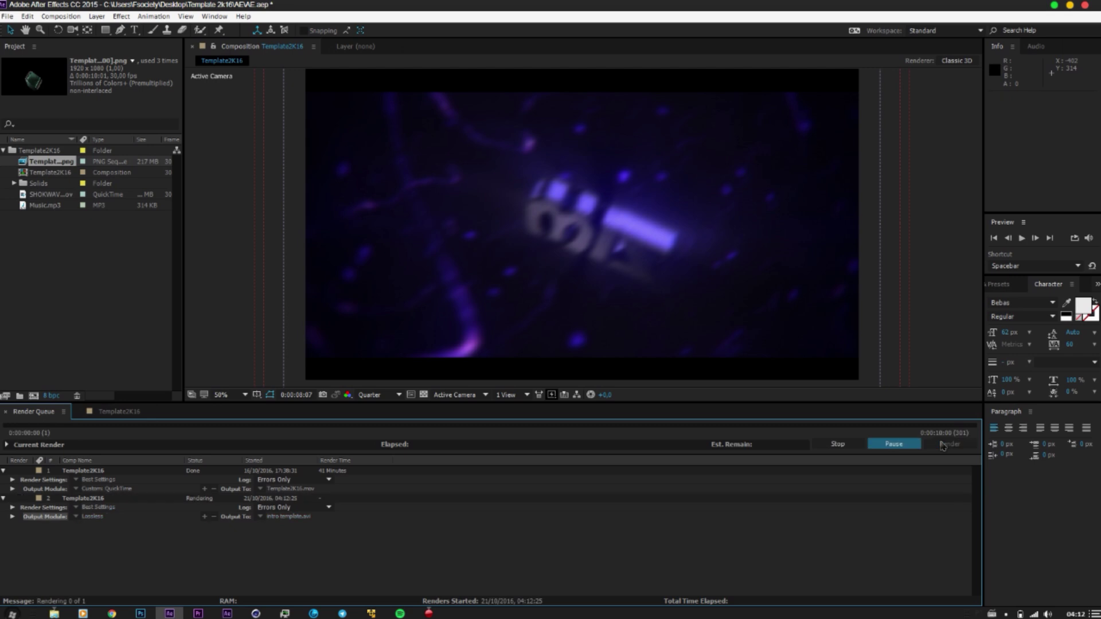